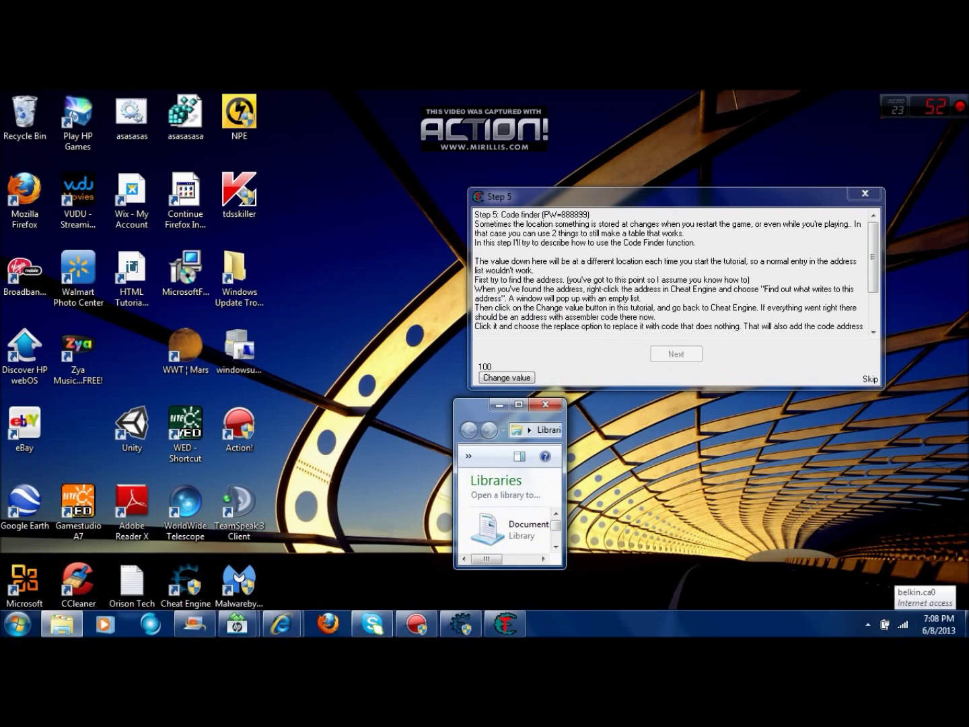
# Bring up the Cheat Engine window beside the Step 5 tutorial, moving the Libraries window clear of the tutorial's value
pyautogui.click(462, 625)
pyautogui.click(463, 409)
pyautogui.click(457, 411)
pyautogui.moveTo(473, 409); pyautogui.dragTo(496, 383)
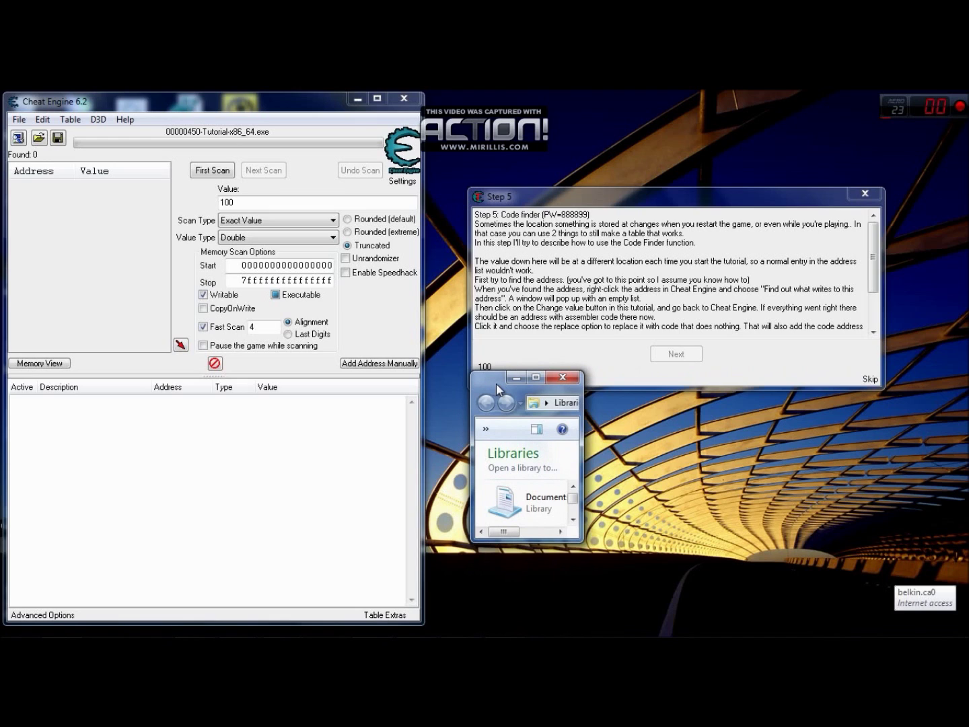
pyautogui.moveTo(496, 384); pyautogui.dragTo(490, 422)
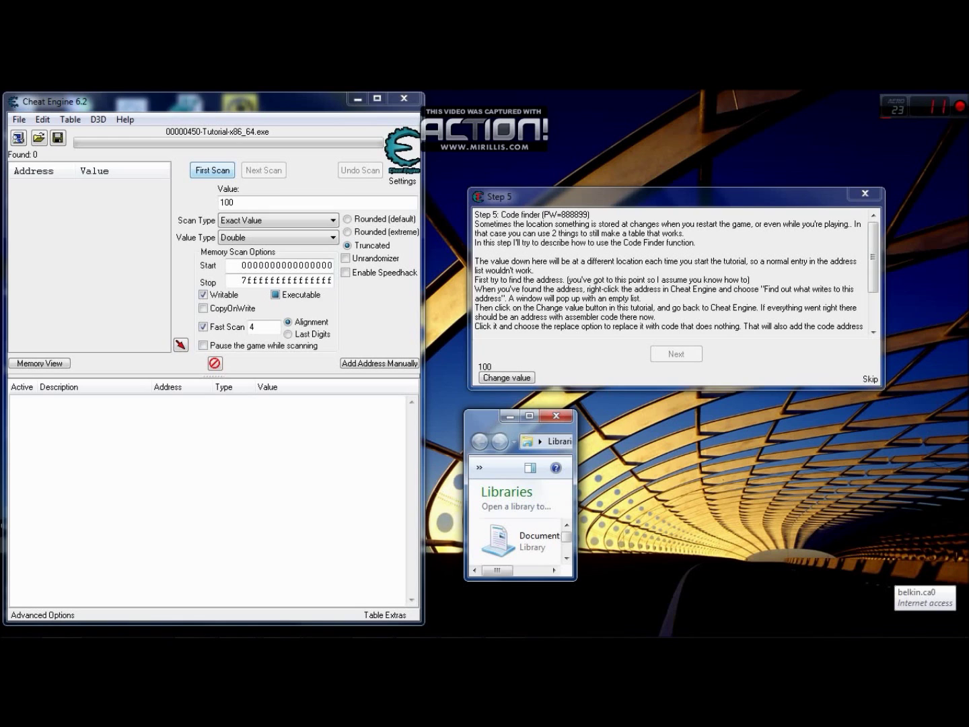
# Try an exact-value first scan for 100 with the Double value type, and reset the scan
pyautogui.click(213, 171)
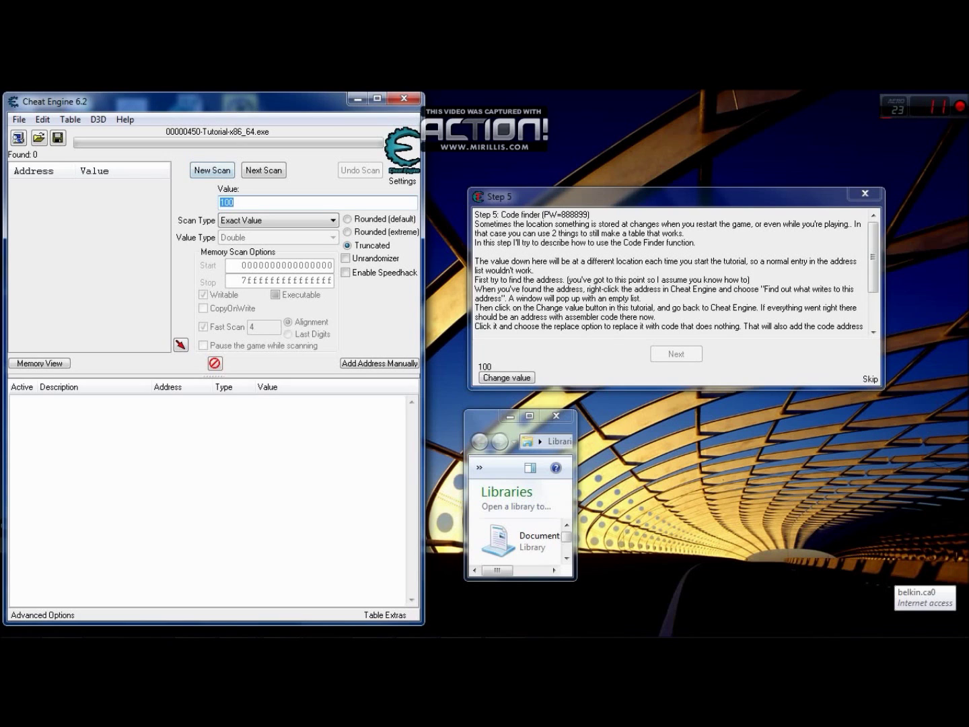
pyautogui.moveTo(484, 422); pyautogui.dragTo(463, 446)
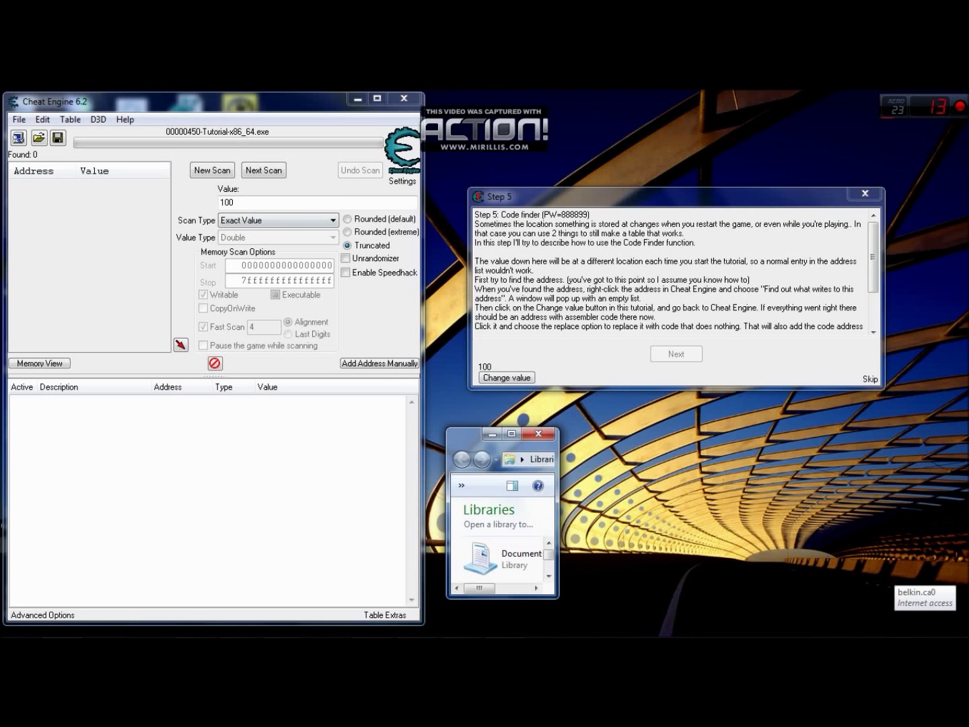
pyautogui.click(212, 170)
# Set the value type to 4 Bytes and run an exact-value first scan for 100
pyautogui.click(279, 238)
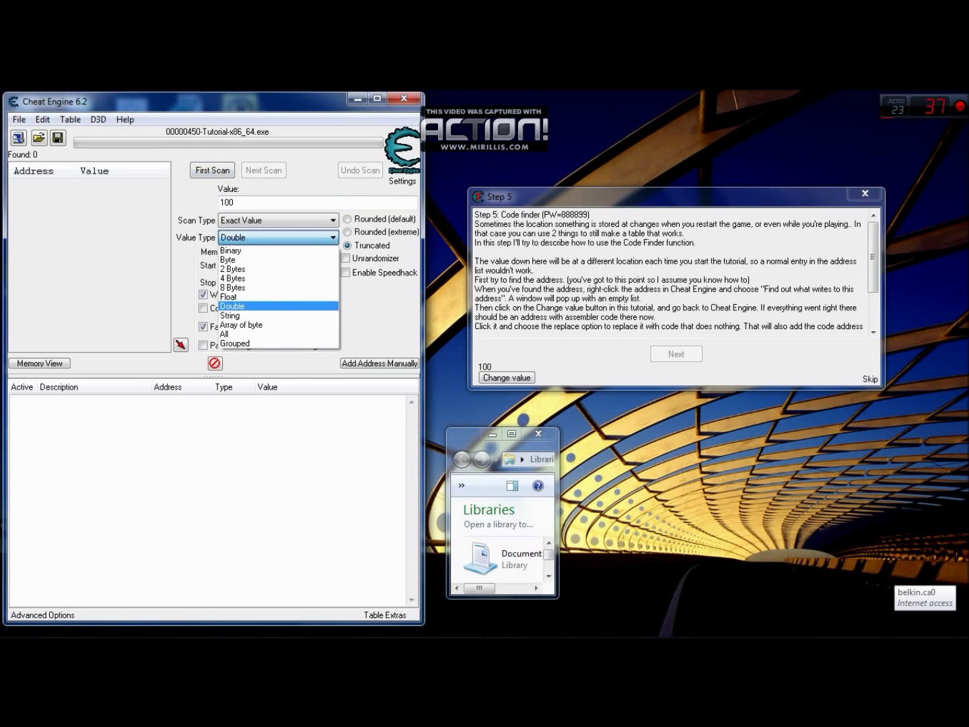
pyautogui.click(270, 279)
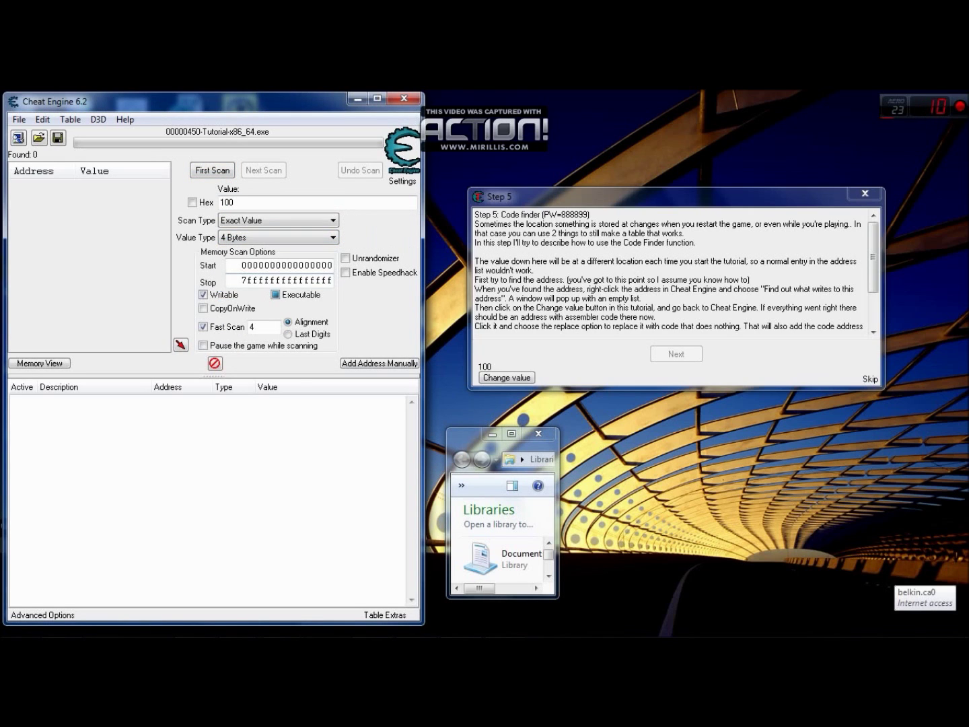
pyautogui.click(212, 170)
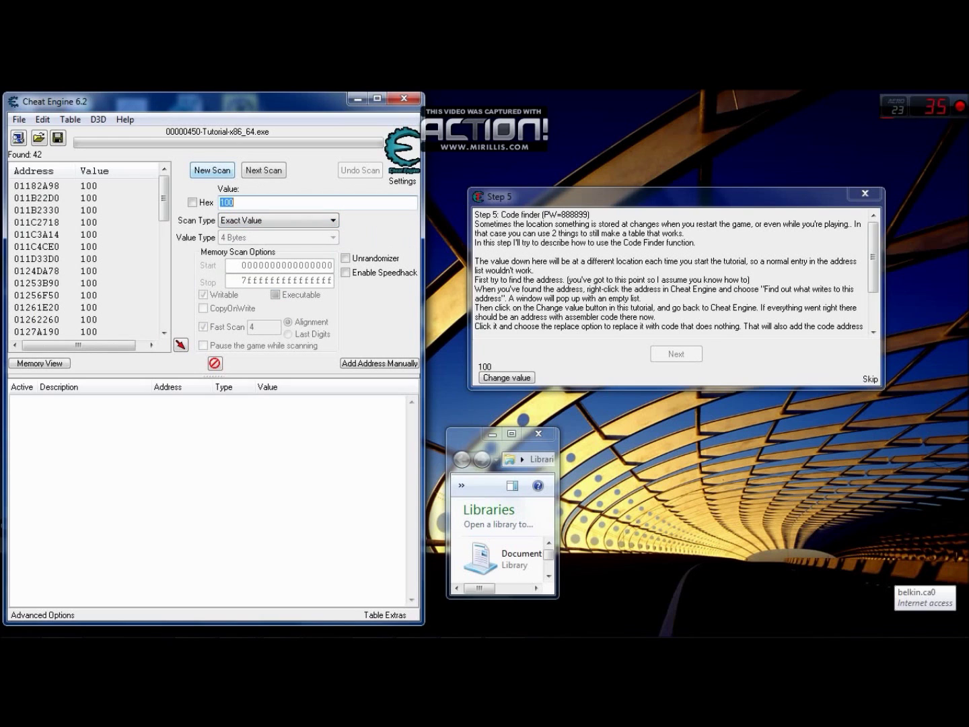
pyautogui.click(471, 434)
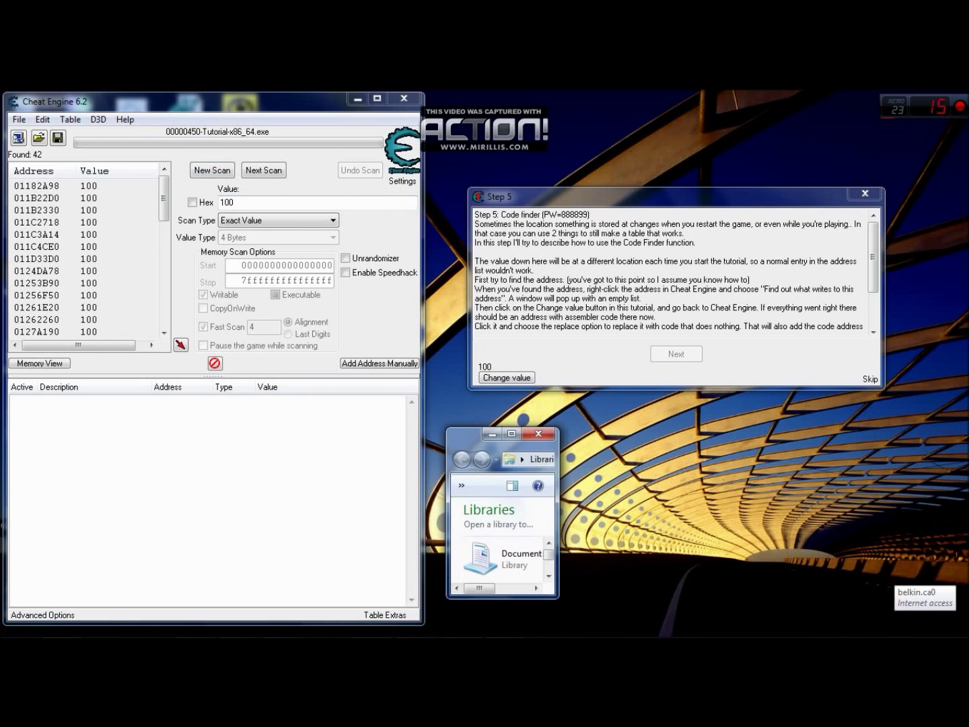
pyautogui.click(512, 433)
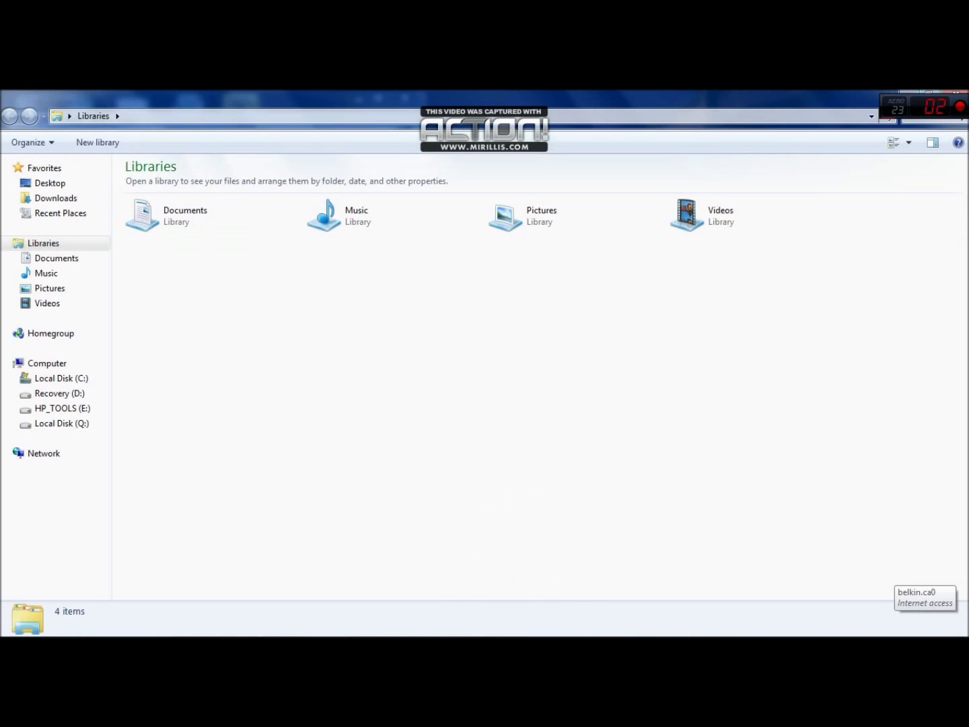
pyautogui.click(929, 93)
pyautogui.moveTo(469, 437)
pyautogui.mouseDown()
pyautogui.moveTo(468, 452)
pyautogui.moveTo(483, 456)
pyautogui.moveTo(155, 311)
pyautogui.moveTo(141, 280)
pyautogui.moveTo(70, 245)
pyautogui.moveTo(35, 173)
pyautogui.moveTo(48, 339)
pyautogui.moveTo(49, 250)
pyautogui.moveTo(33, 300)
pyautogui.moveTo(47, 334)
pyautogui.moveTo(51, 270)
pyautogui.moveTo(53, 299)
pyautogui.moveTo(471, 445)
pyautogui.moveTo(486, 424)
pyautogui.moveTo(486, 404)
pyautogui.moveTo(472, 395)
pyautogui.moveTo(78, 208)
pyautogui.moveTo(510, 432)
pyautogui.moveTo(497, 387)
pyautogui.moveTo(484, 430)
pyautogui.mouseUp()
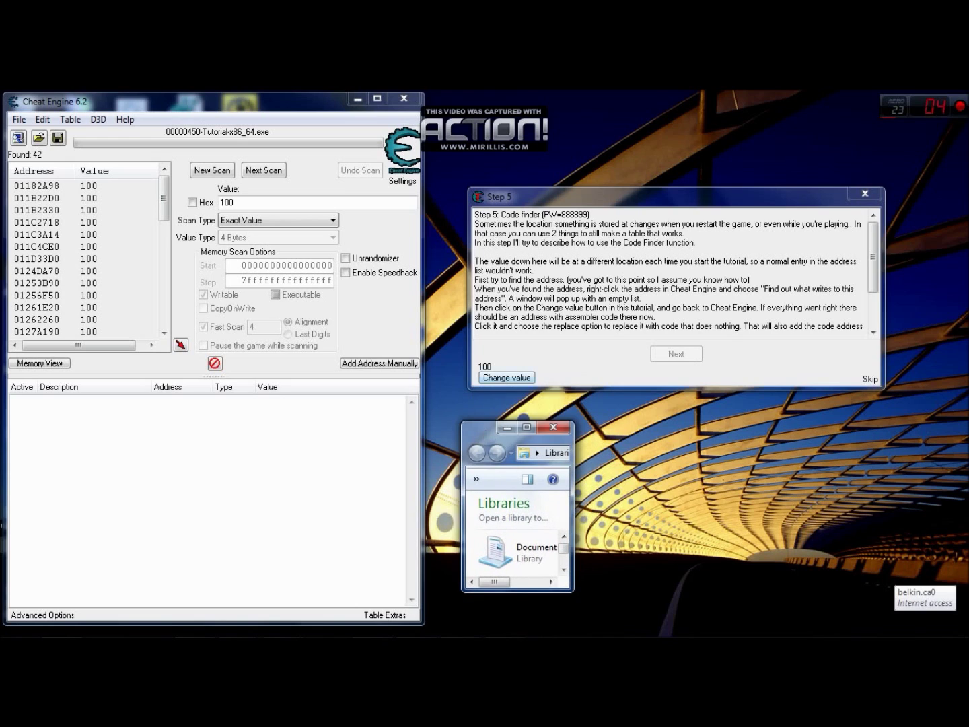
# Change the value in the tutorial and narrow the scan results with a next scan for 999
pyautogui.click(507, 377)
pyautogui.moveTo(478, 428); pyautogui.dragTo(35, 261)
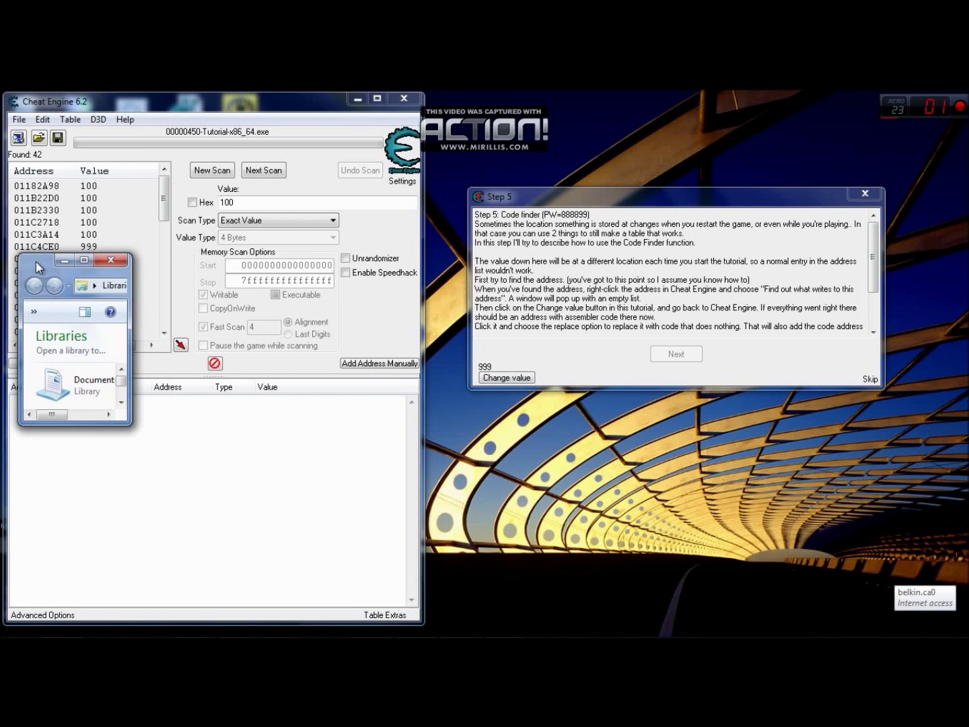
pyautogui.moveTo(35, 261); pyautogui.dragTo(503, 446)
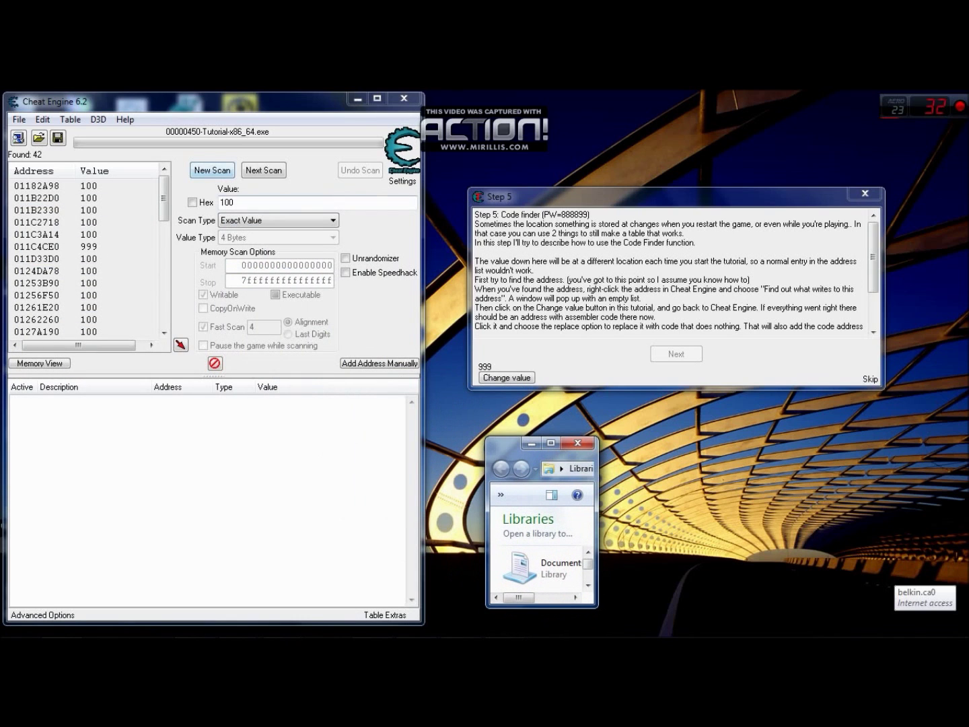
pyautogui.doubleClick(231, 202)
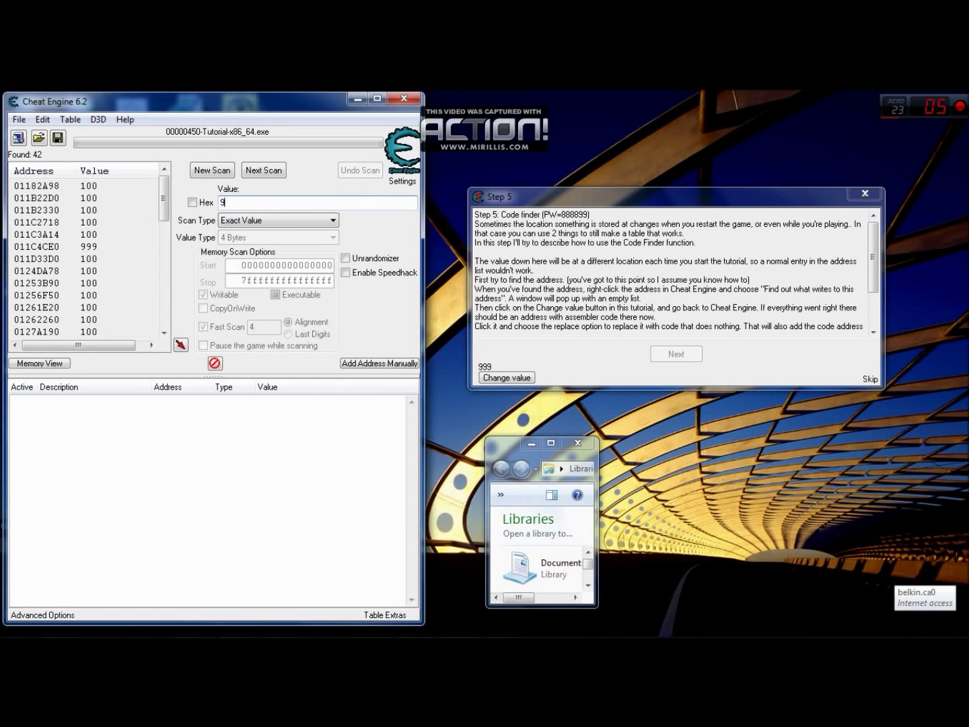
pyautogui.press('Return')
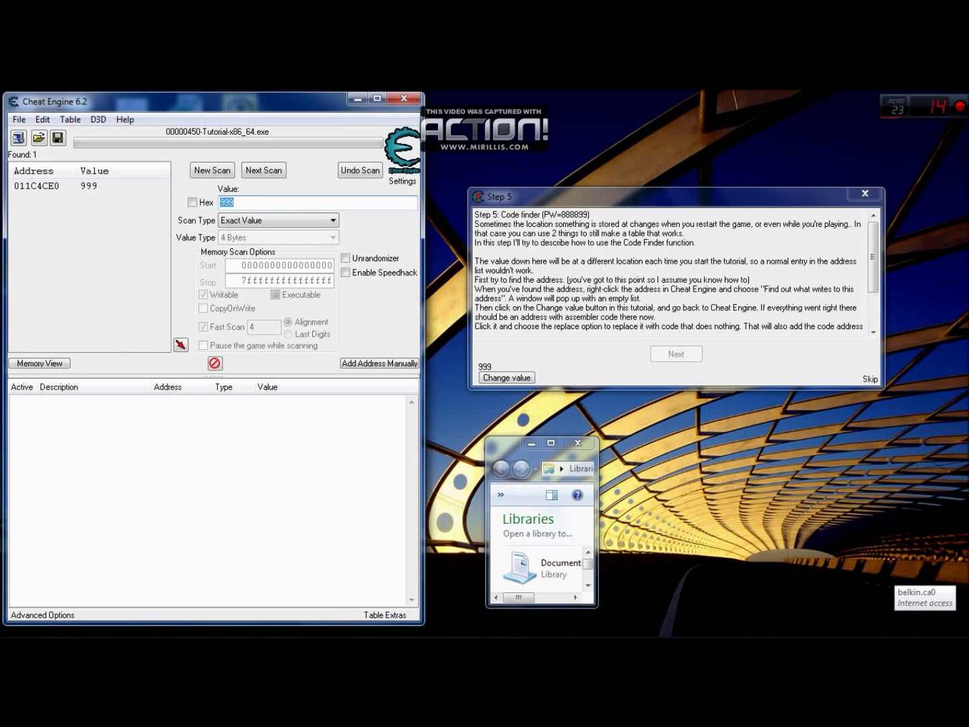
# Change the tutorial's value again and compare it with the value at the one remaining scan result
pyautogui.moveTo(510, 446); pyautogui.dragTo(39, 201)
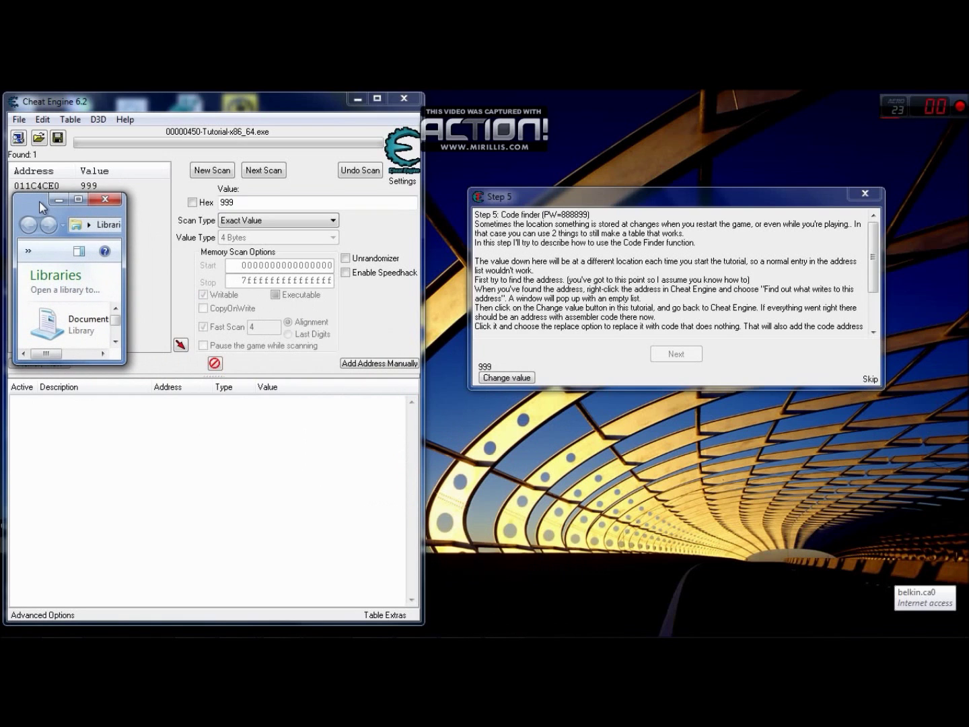
pyautogui.moveTo(39, 200); pyautogui.dragTo(502, 409)
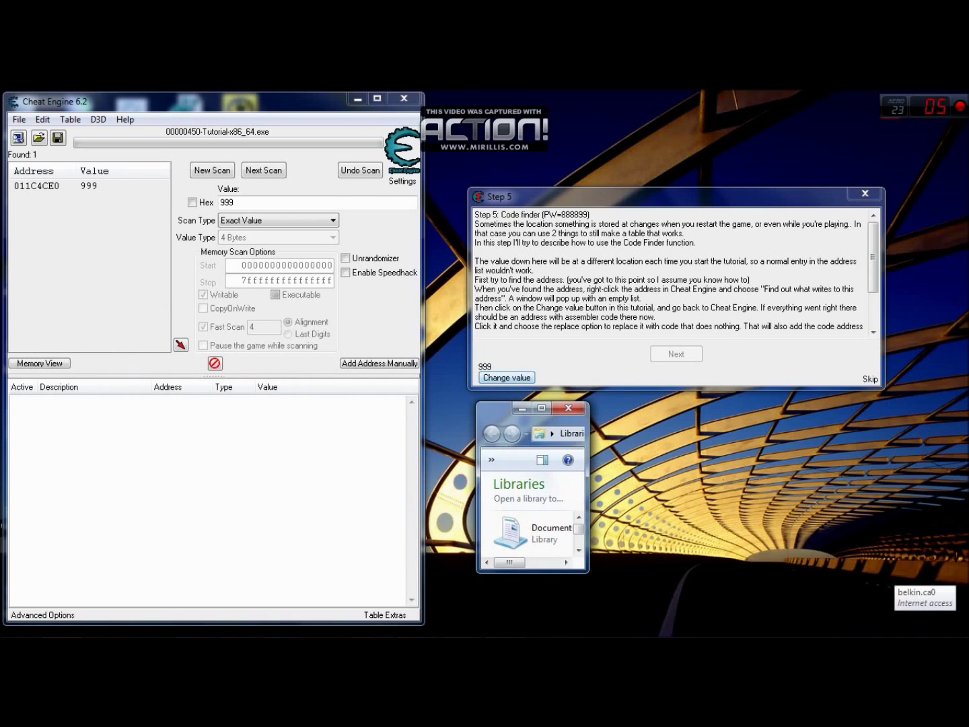
pyautogui.click(506, 378)
pyautogui.moveTo(494, 407); pyautogui.dragTo(67, 214)
pyautogui.moveTo(73, 198); pyautogui.dragTo(522, 415)
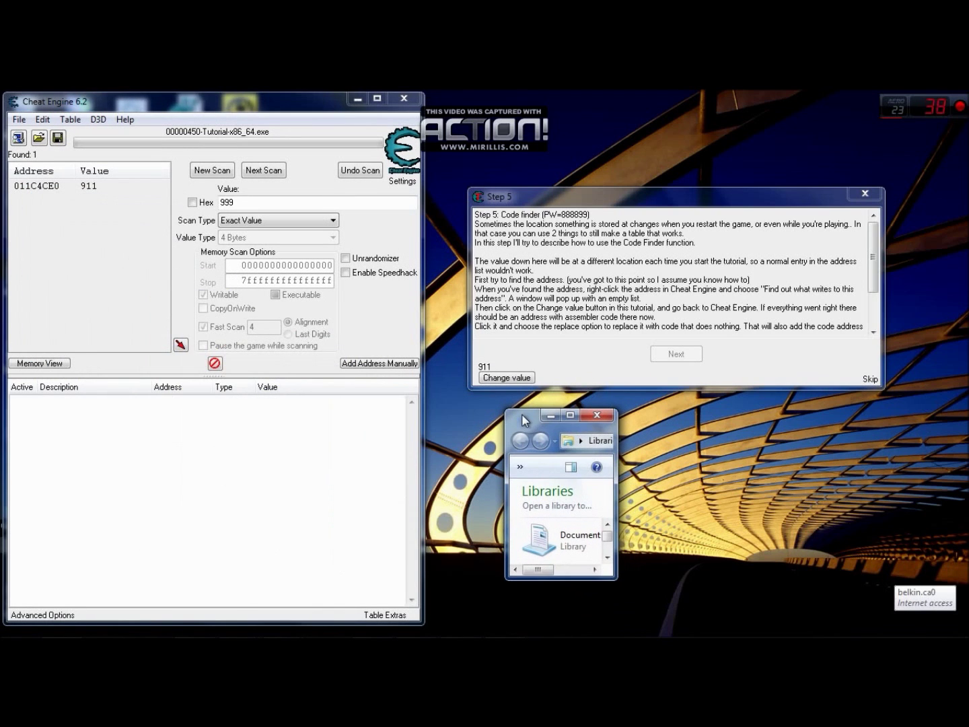
# Add the found address 011C4CE0 to the address list and select its entry
pyautogui.doubleClick(54, 186)
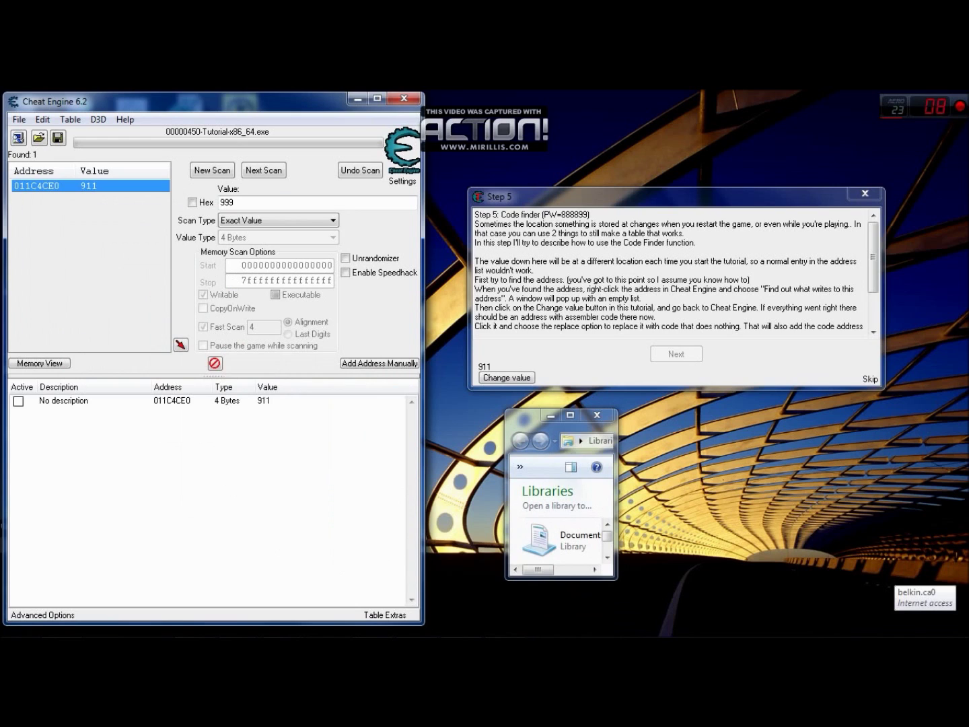
pyautogui.click(173, 401)
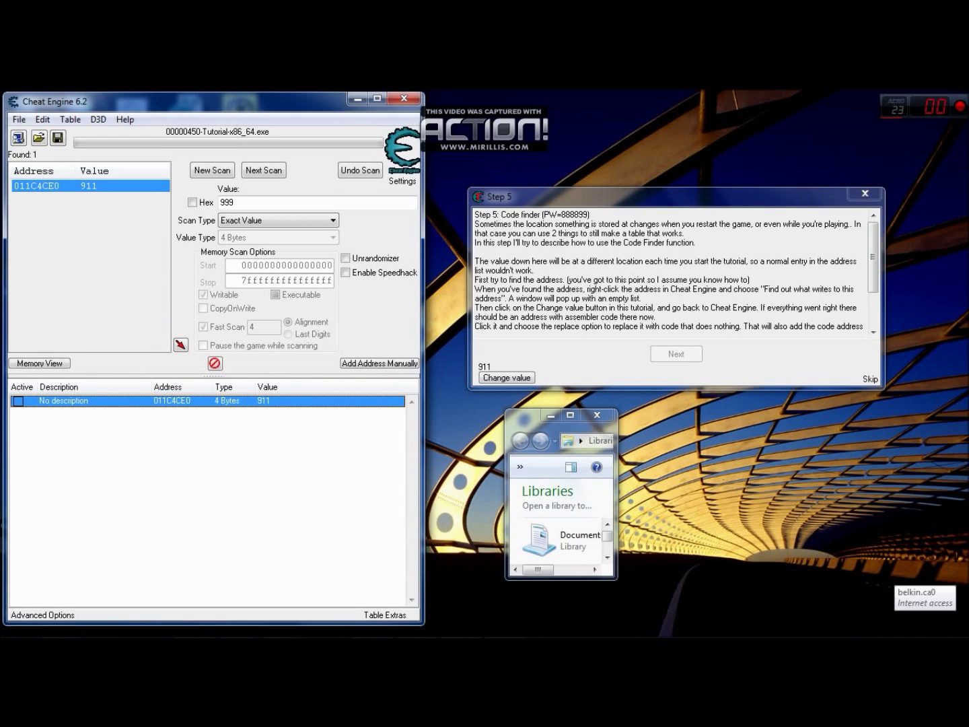
pyautogui.moveTo(527, 418); pyautogui.dragTo(509, 438)
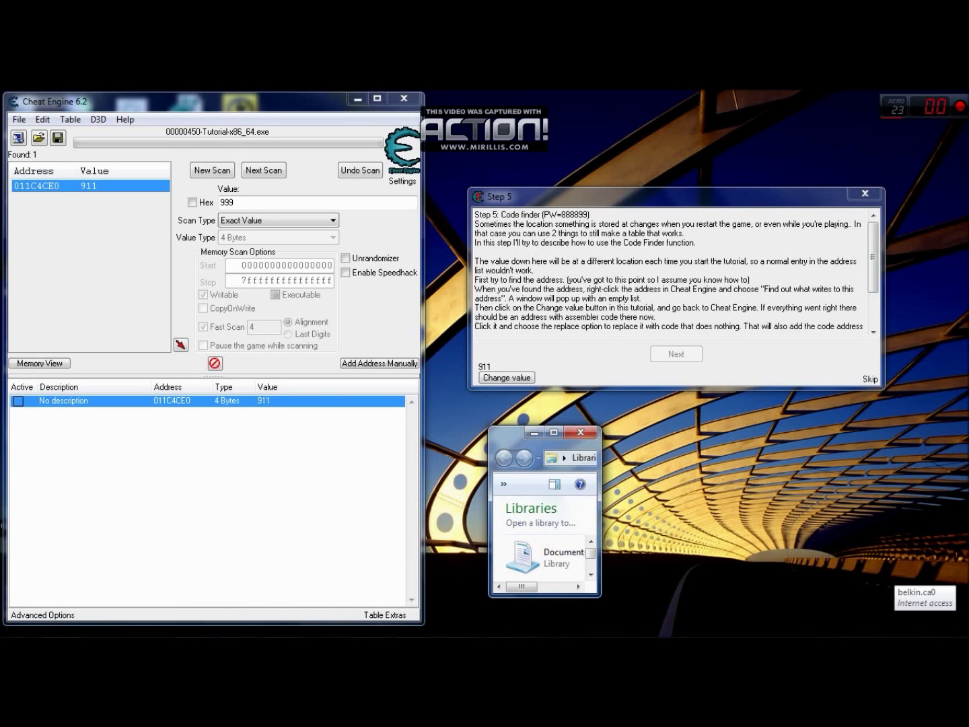
# Find out what writes to address 011C4CE0, allowing the debugger to attach to the tutorial process
pyautogui.rightClick(261, 401)
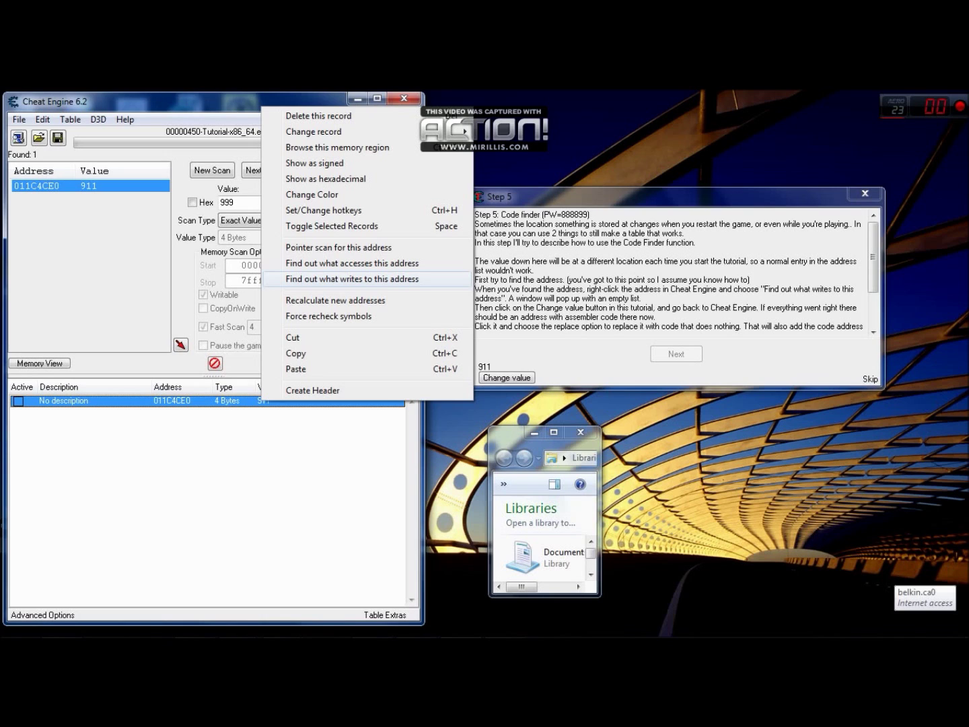
pyautogui.click(353, 279)
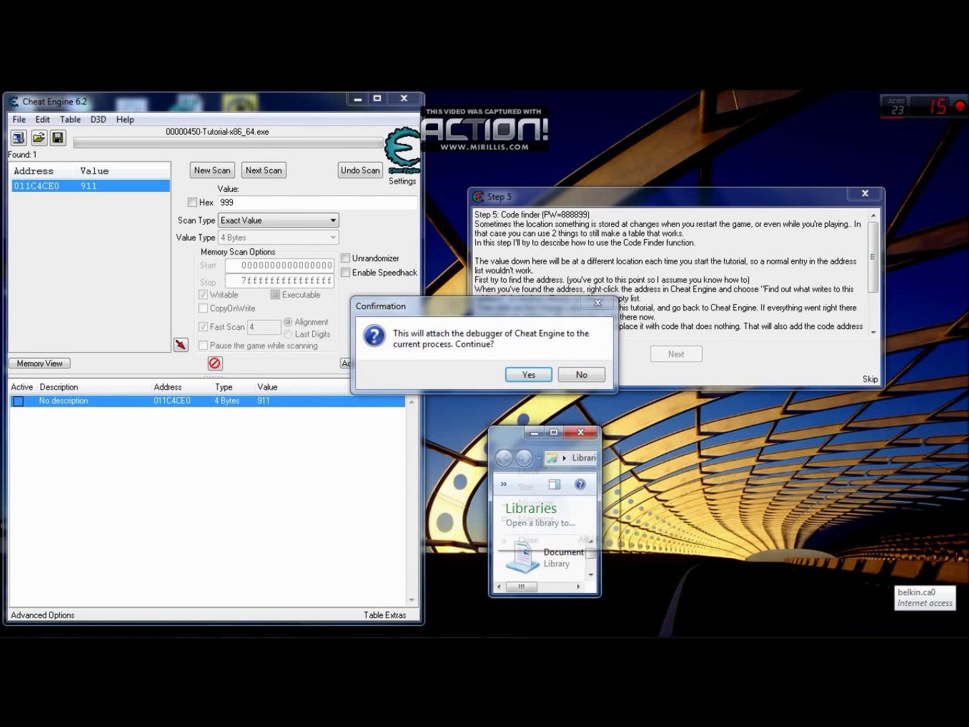
pyautogui.click(505, 440)
pyautogui.moveTo(510, 442); pyautogui.dragTo(454, 456)
pyautogui.click(529, 375)
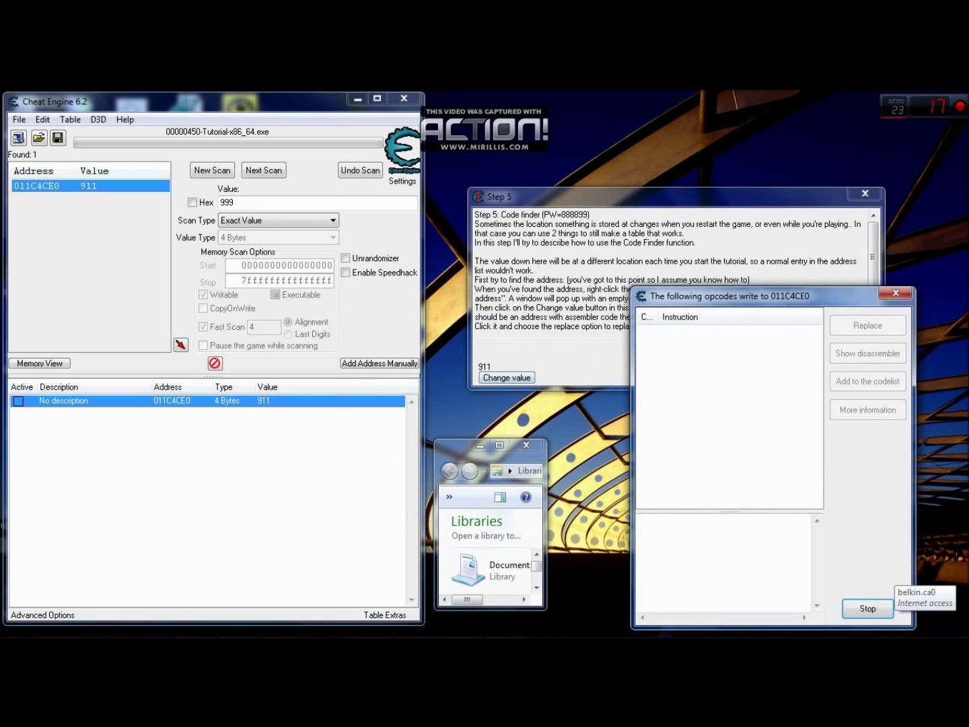
# Restore the Cheat Engine windows and move the tutorial window up so that it clears the opcode list
pyautogui.click(448, 450)
pyautogui.click(450, 450)
pyautogui.moveTo(451, 450)
pyautogui.mouseDown()
pyautogui.moveTo(447, 436)
pyautogui.moveTo(674, 428)
pyautogui.moveTo(699, 374)
pyautogui.moveTo(690, 441)
pyautogui.moveTo(677, 343)
pyautogui.moveTo(688, 378)
pyautogui.moveTo(654, 417)
pyautogui.moveTo(691, 371)
pyautogui.moveTo(690, 357)
pyautogui.moveTo(700, 390)
pyautogui.moveTo(434, 445)
pyautogui.moveTo(438, 434)
pyautogui.mouseUp()
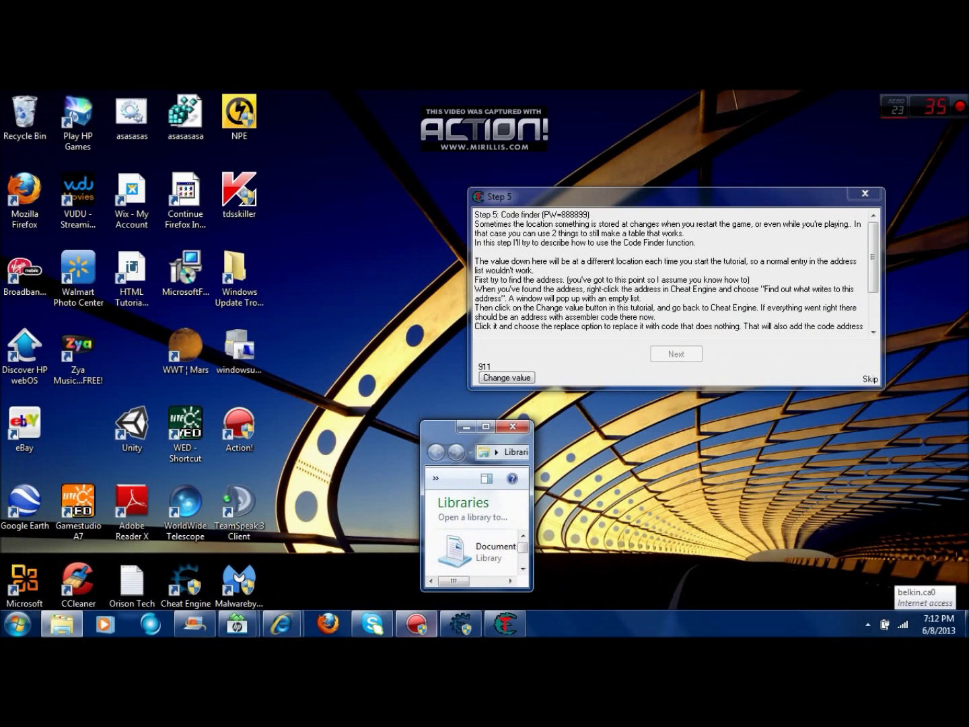
pyautogui.click(461, 625)
pyautogui.moveTo(442, 429); pyautogui.dragTo(486, 427)
pyautogui.moveTo(568, 203); pyautogui.dragTo(488, 104)
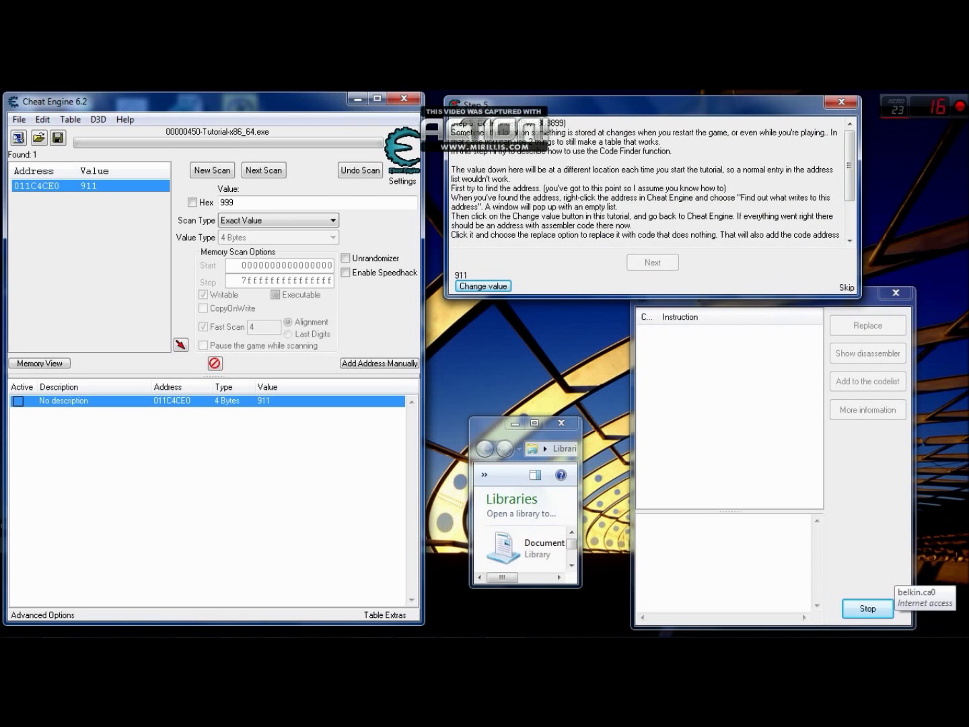
# Change the tutorial's value so that the debugger records the instruction writing to the address
pyautogui.moveTo(486, 425); pyautogui.dragTo(531, 399)
pyautogui.click(461, 624)
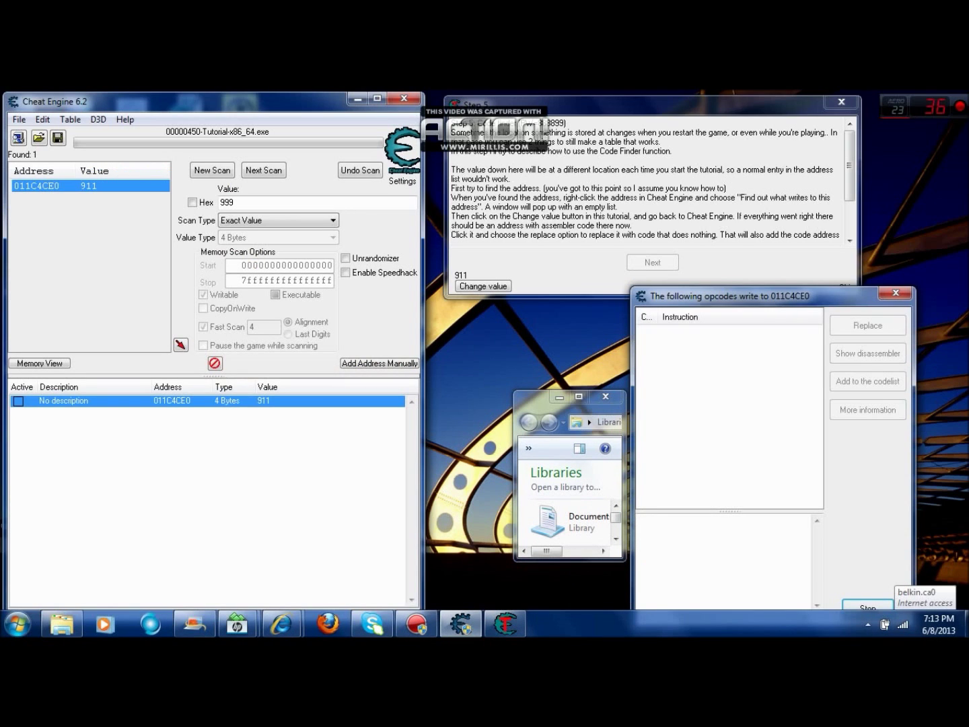
pyautogui.moveTo(534, 402); pyautogui.dragTo(487, 402)
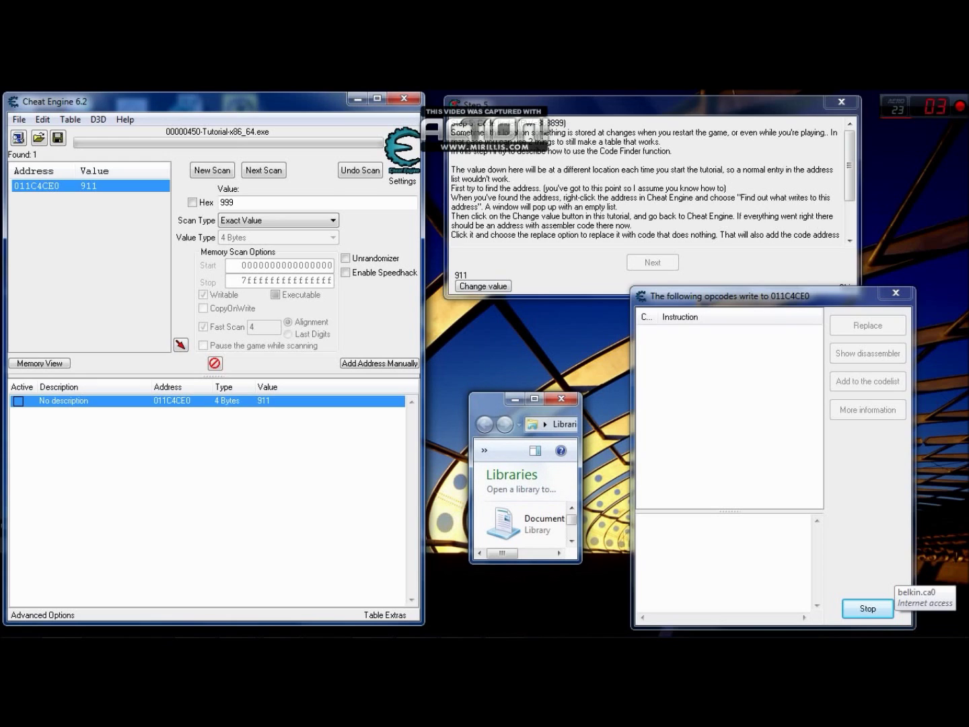
pyautogui.click(483, 286)
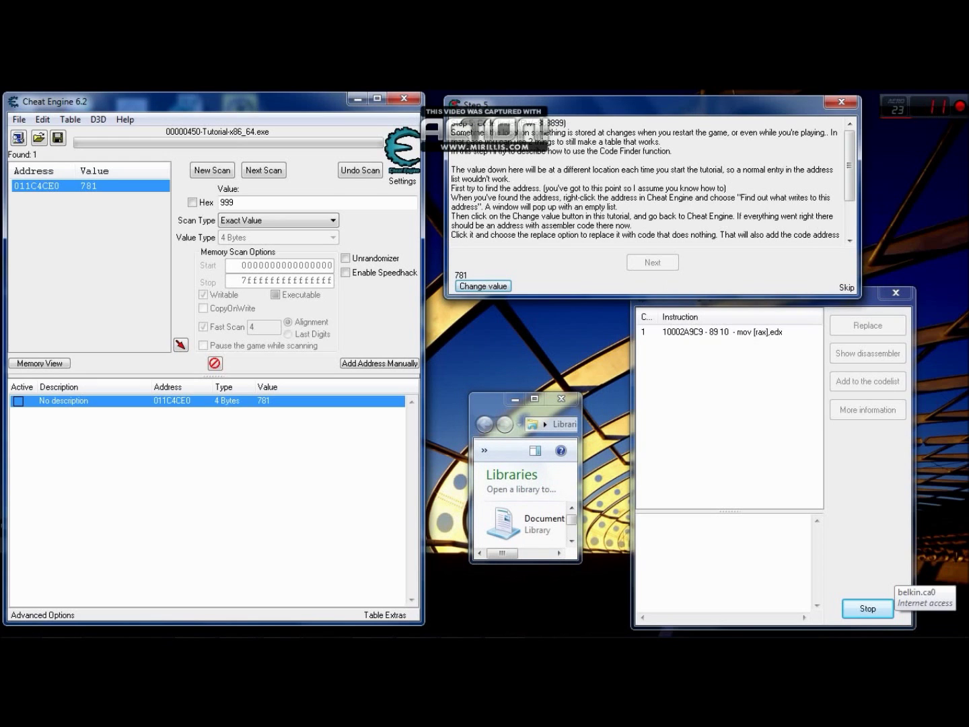
pyautogui.click(481, 402)
pyautogui.click(482, 402)
pyautogui.click(482, 401)
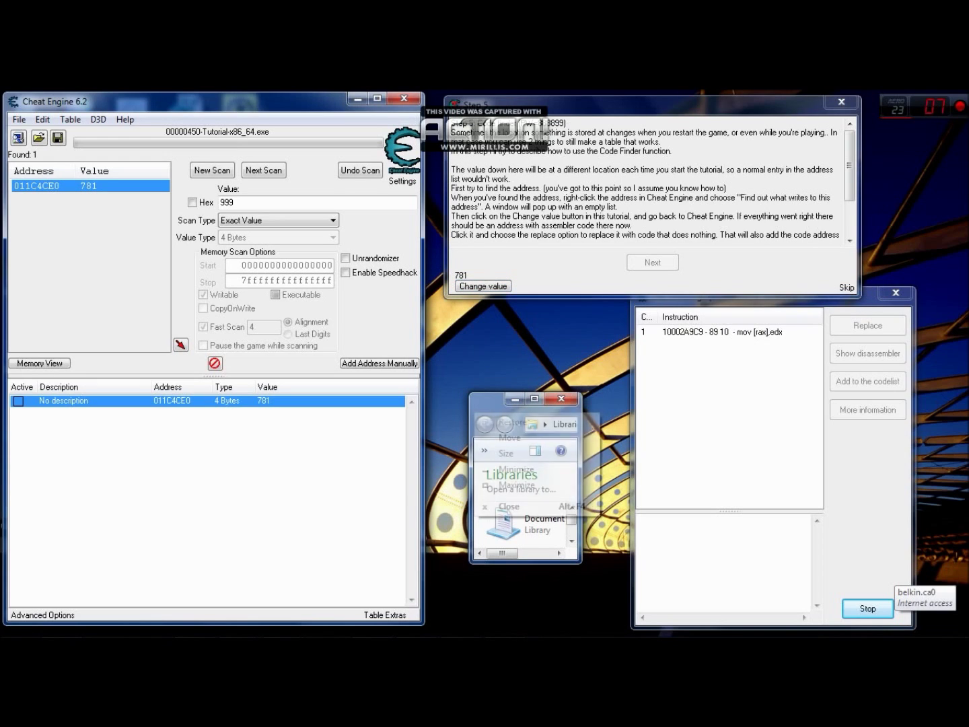
pyautogui.moveTo(488, 406); pyautogui.dragTo(685, 356)
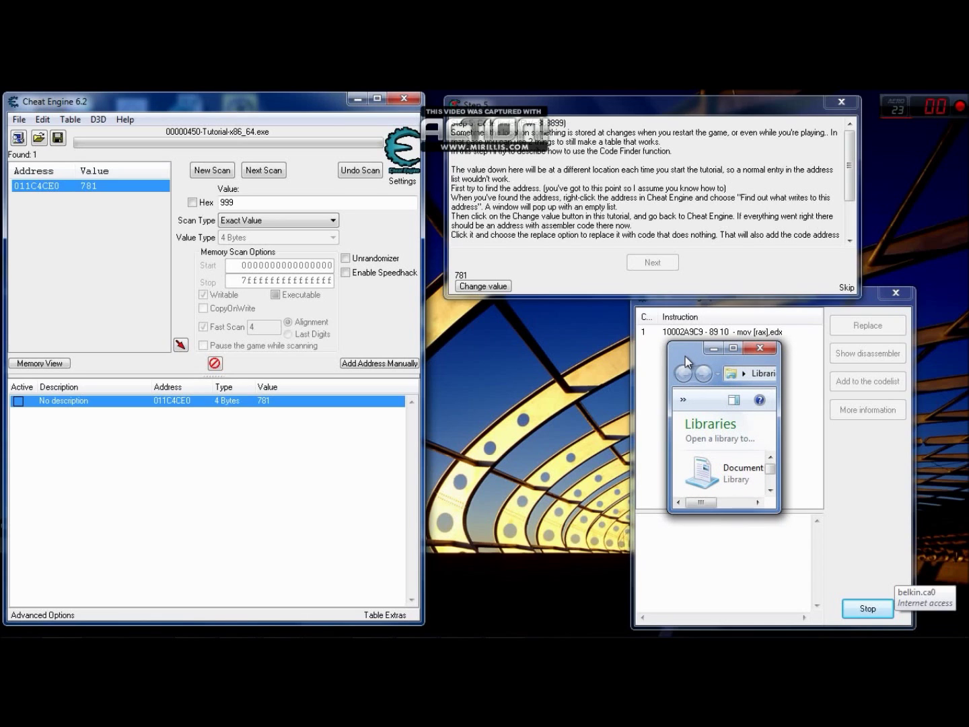
pyautogui.moveTo(685, 357); pyautogui.dragTo(495, 373)
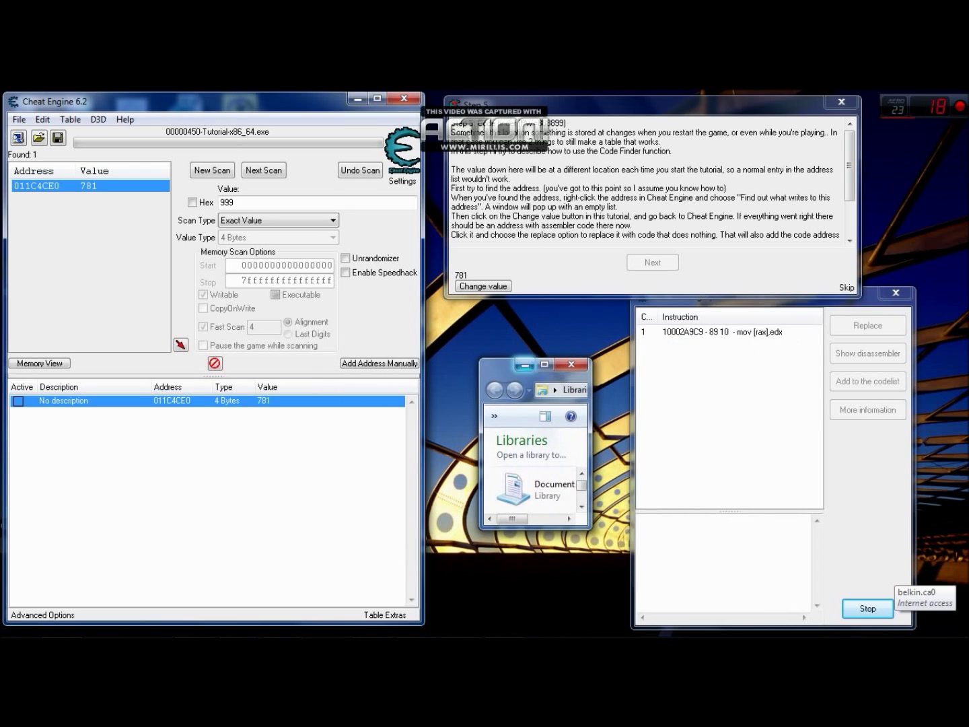
# Choose to replace the recorded mov [rax],edx instruction at 10002A9C9 with code that does nothing
pyautogui.click(722, 331)
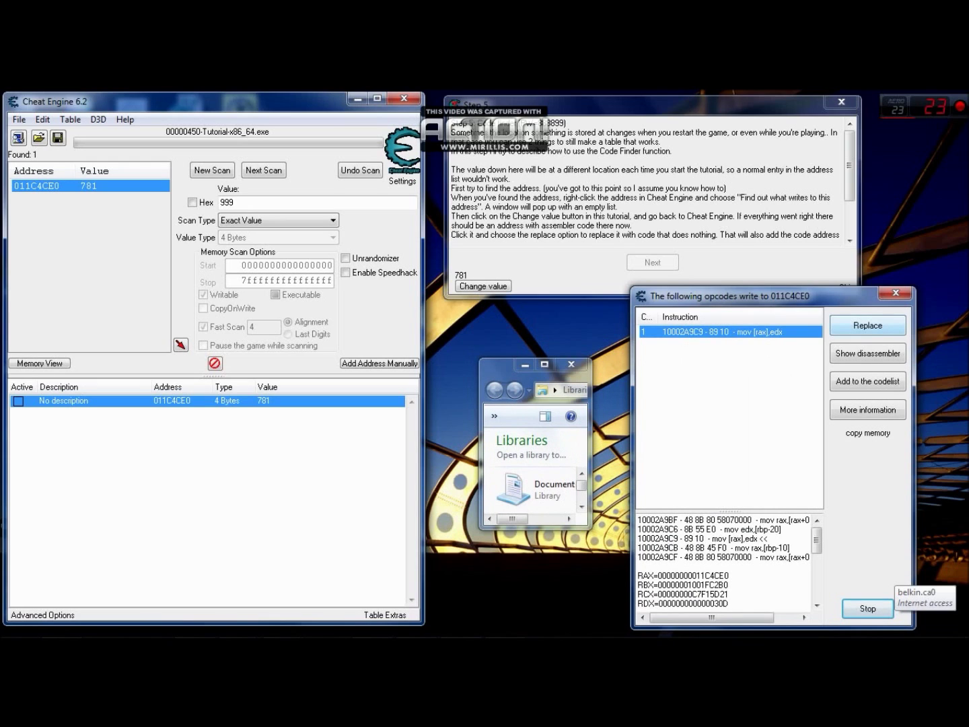
pyautogui.click(868, 325)
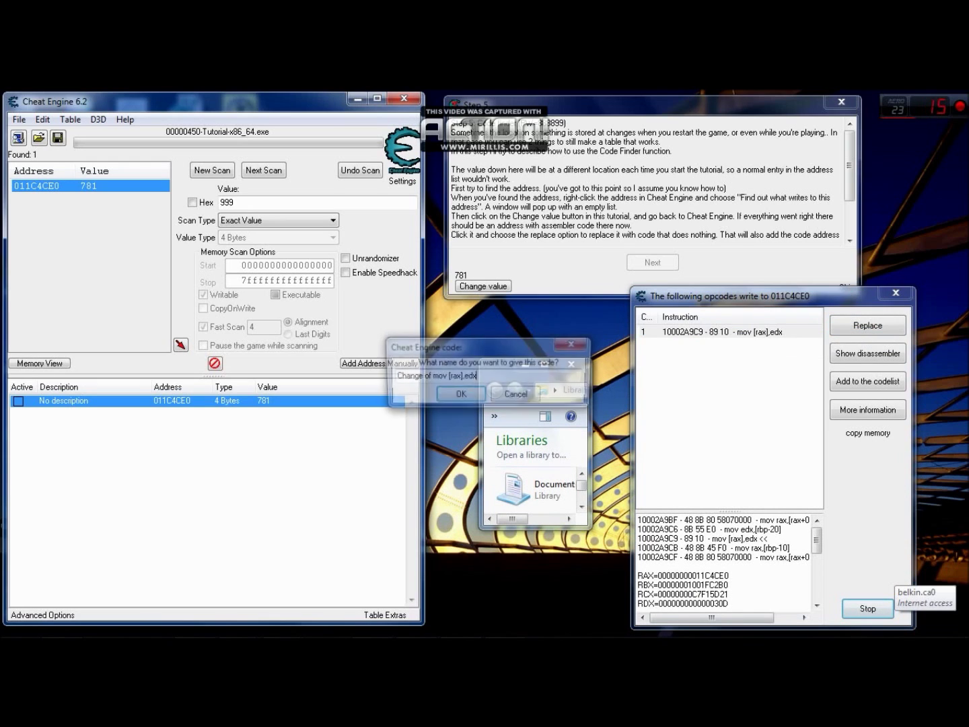
pyautogui.press('Return')
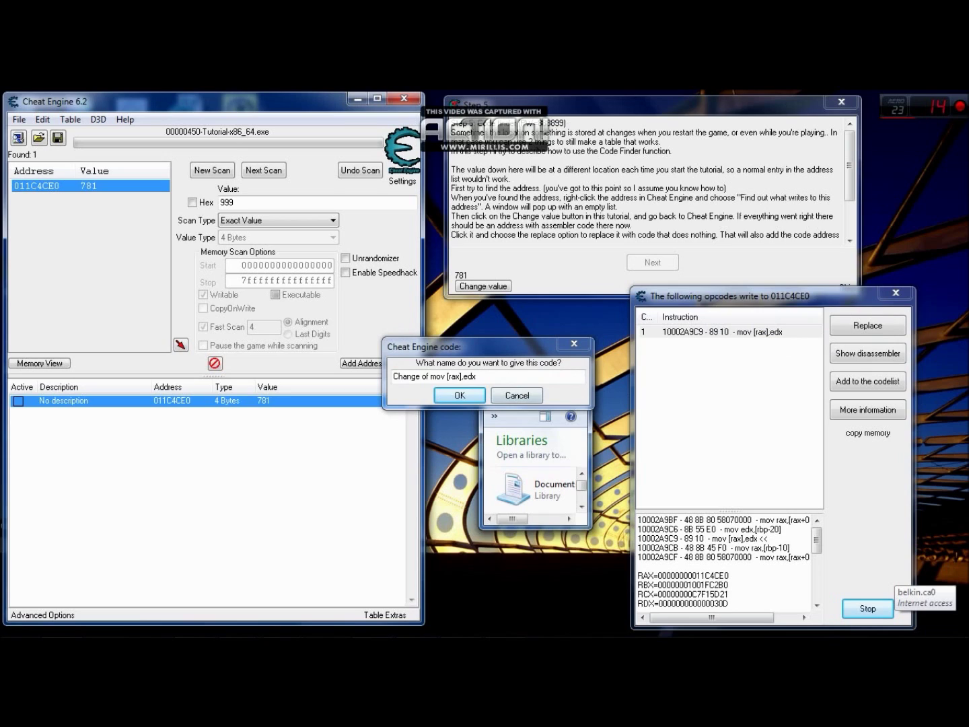
pyautogui.moveTo(508, 349); pyautogui.dragTo(477, 319)
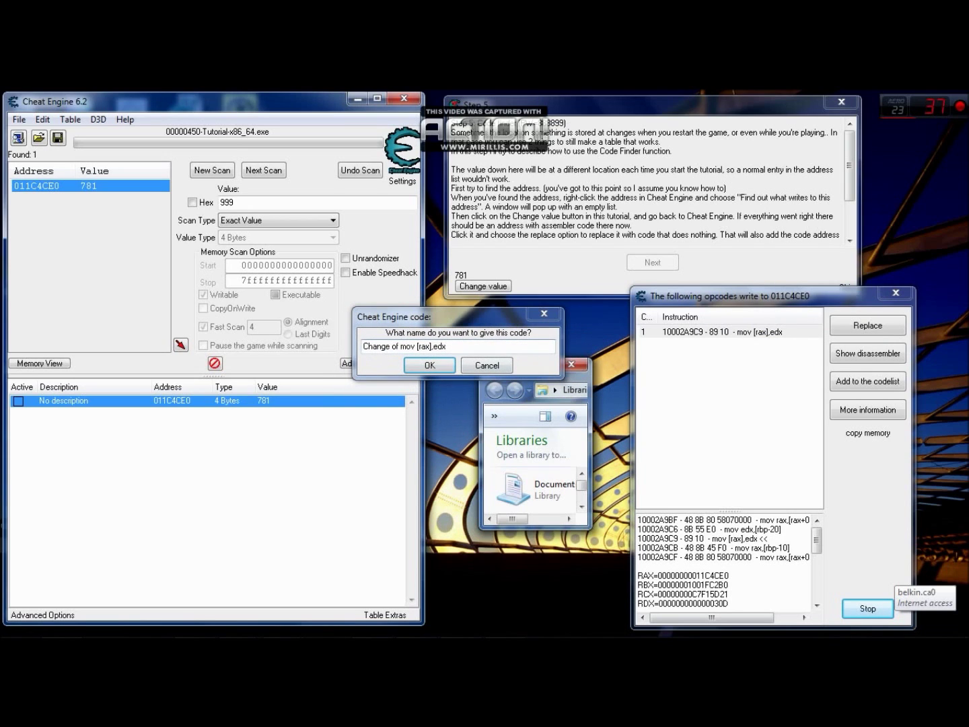
pyautogui.moveTo(586, 373); pyautogui.dragTo(591, 443)
pyautogui.moveTo(501, 433); pyautogui.dragTo(471, 434)
pyautogui.moveTo(444, 318); pyautogui.dragTo(513, 341)
pyautogui.moveTo(471, 434)
pyautogui.mouseDown()
pyautogui.moveTo(486, 433)
pyautogui.moveTo(484, 424)
pyautogui.moveTo(481, 442)
pyautogui.moveTo(475, 422)
pyautogui.moveTo(487, 426)
pyautogui.mouseUp()
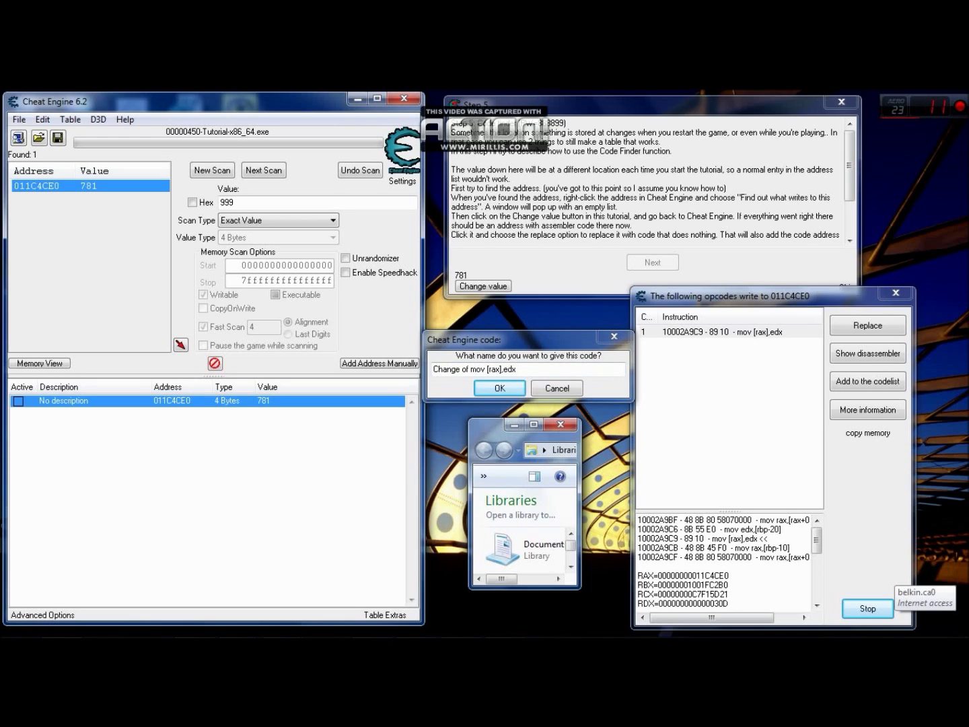
# Enter rrrttt in the name of the replaced code and confirm it
pyautogui.click(497, 369)
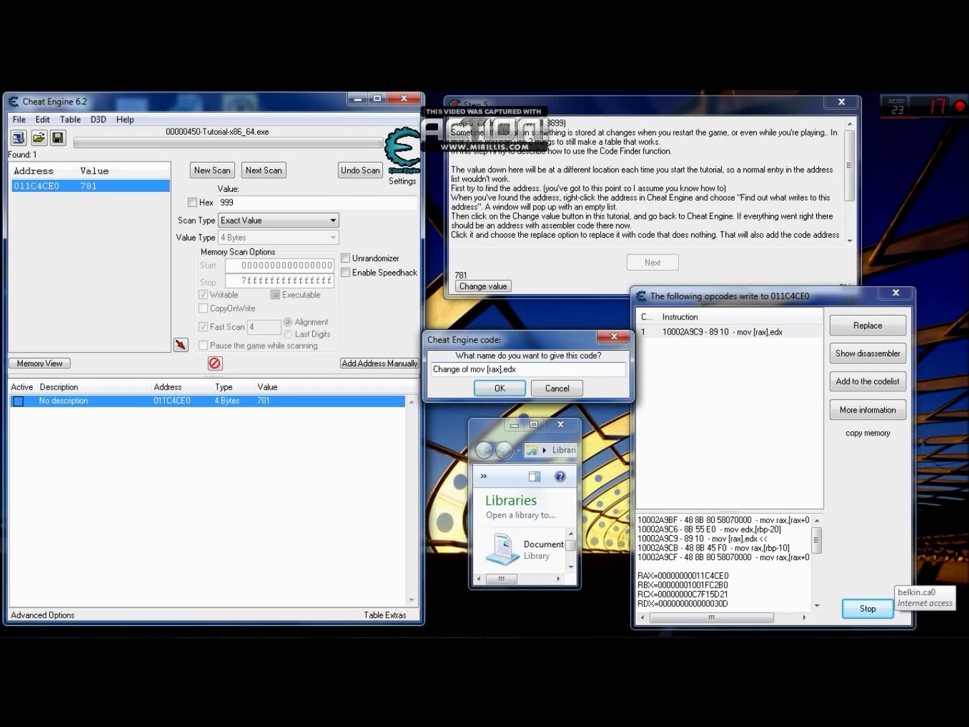
pyautogui.write('rrrttt')
pyautogui.press('Return')
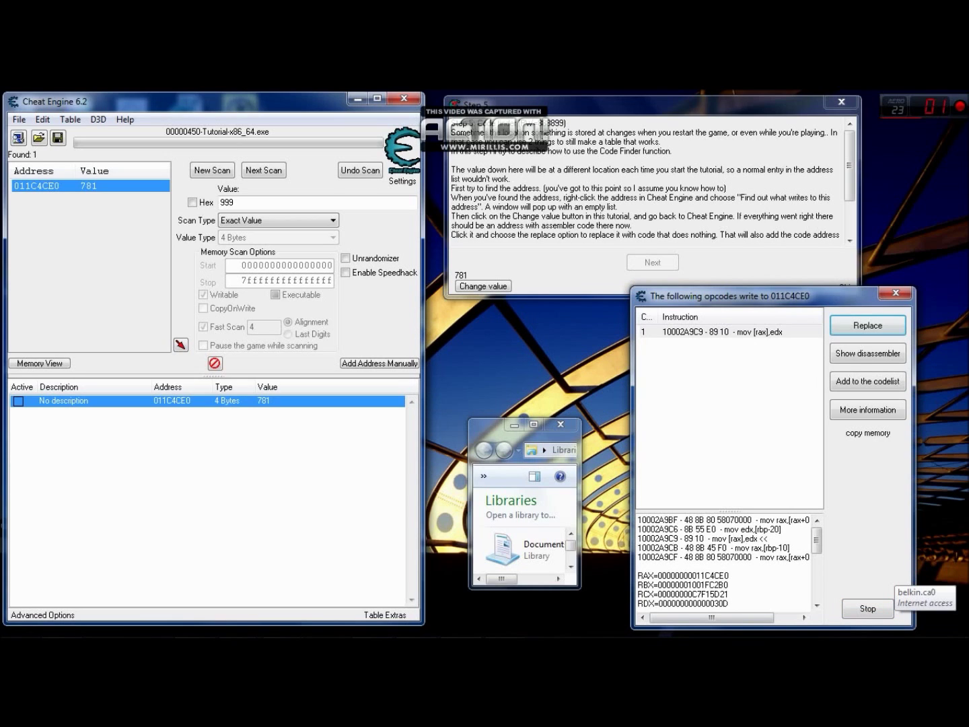
pyautogui.click(478, 427)
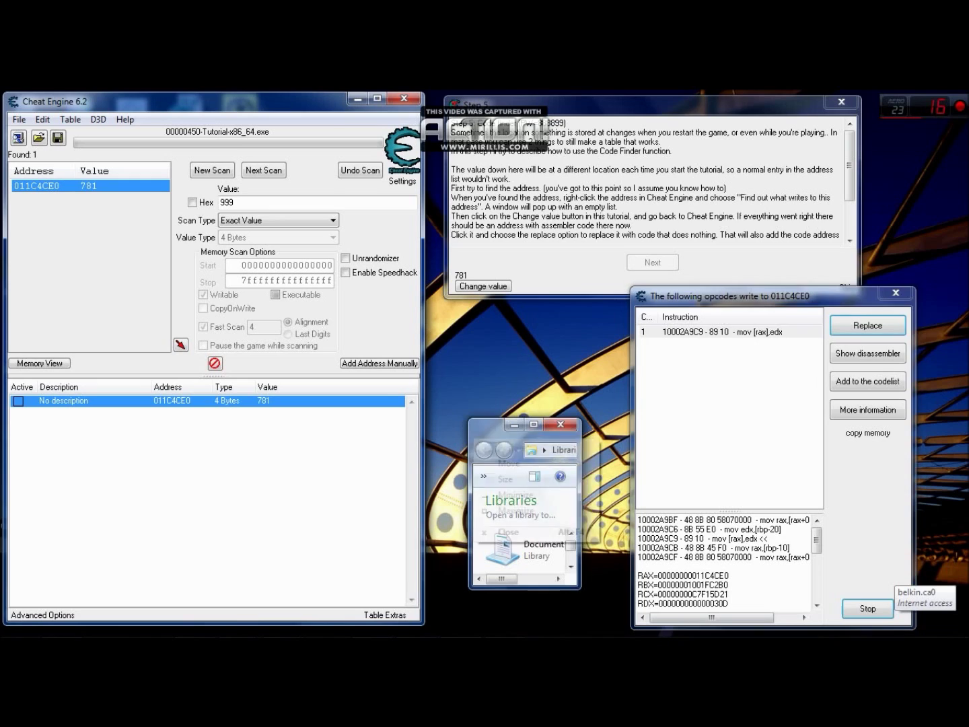
pyautogui.click(478, 426)
pyautogui.click(478, 426)
pyautogui.click(477, 426)
pyautogui.click(477, 426)
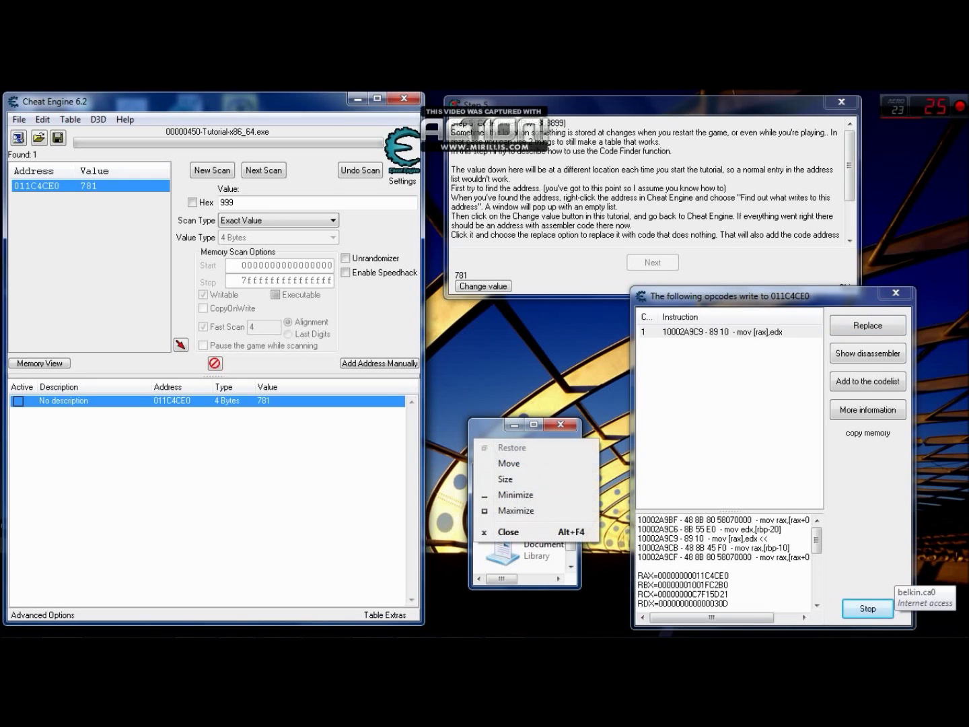
pyautogui.click(478, 425)
pyautogui.click(478, 426)
pyautogui.click(478, 426)
pyautogui.click(478, 426)
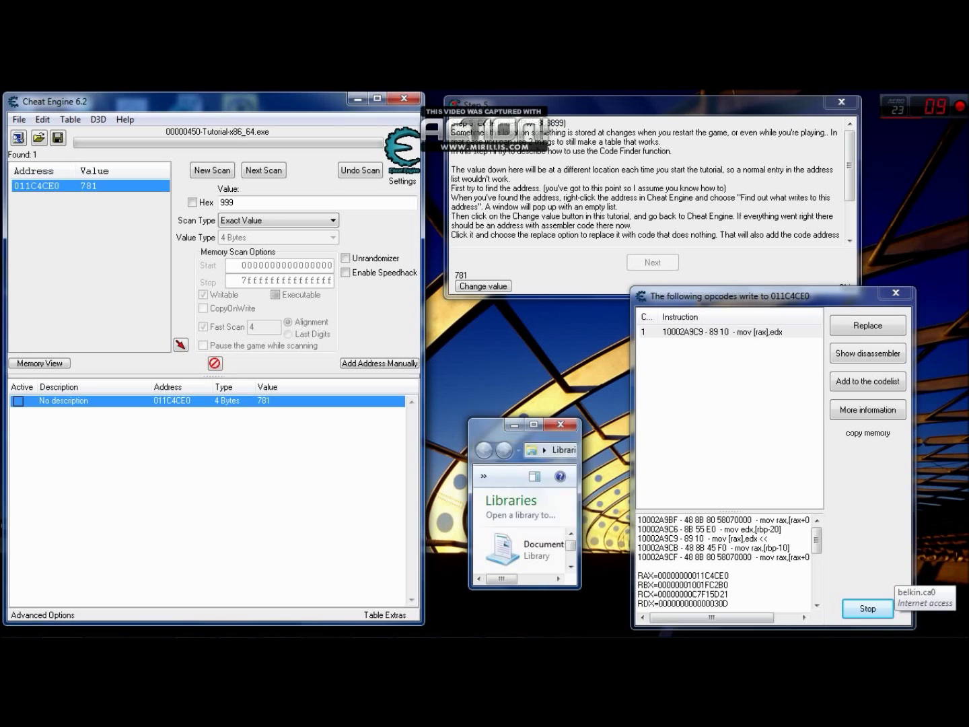
pyautogui.click(517, 512)
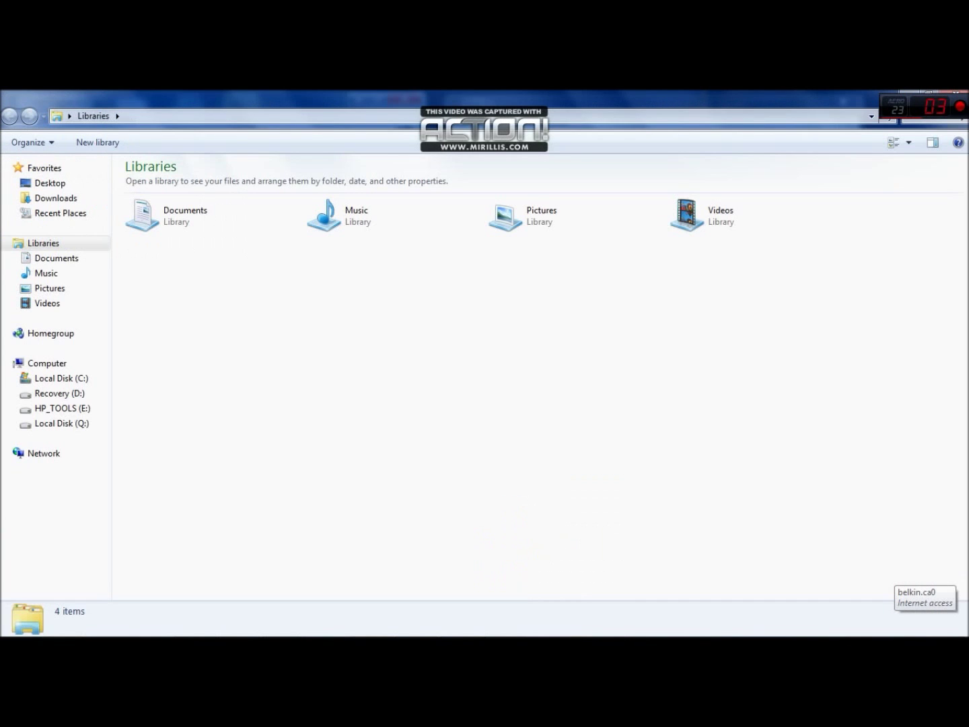
pyautogui.click(930, 93)
pyautogui.moveTo(497, 441); pyautogui.dragTo(478, 321)
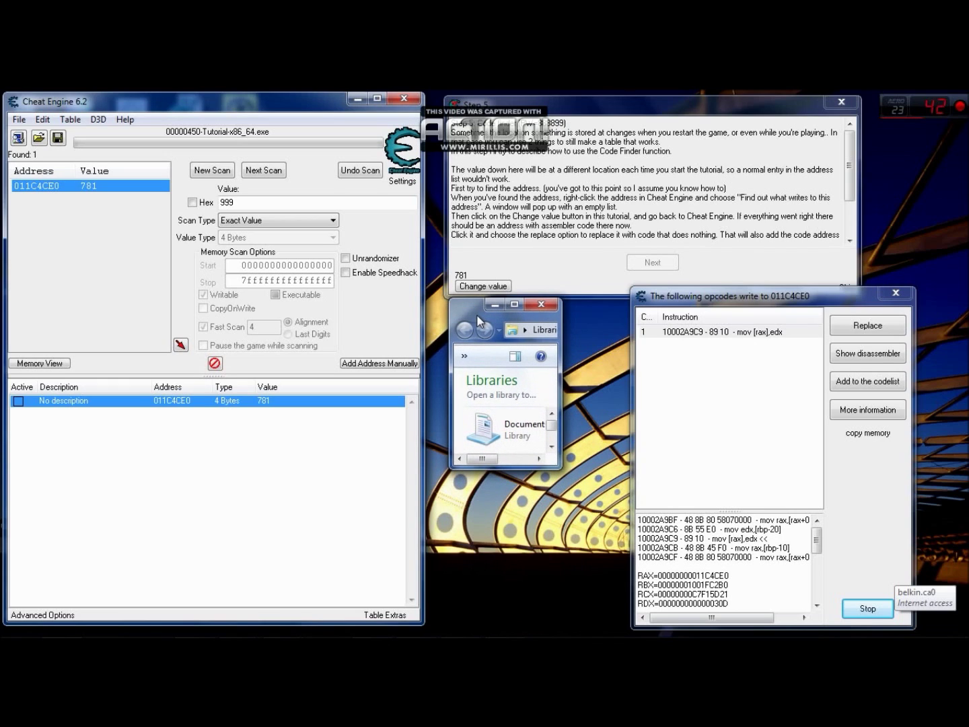
pyautogui.moveTo(479, 320); pyautogui.dragTo(515, 371)
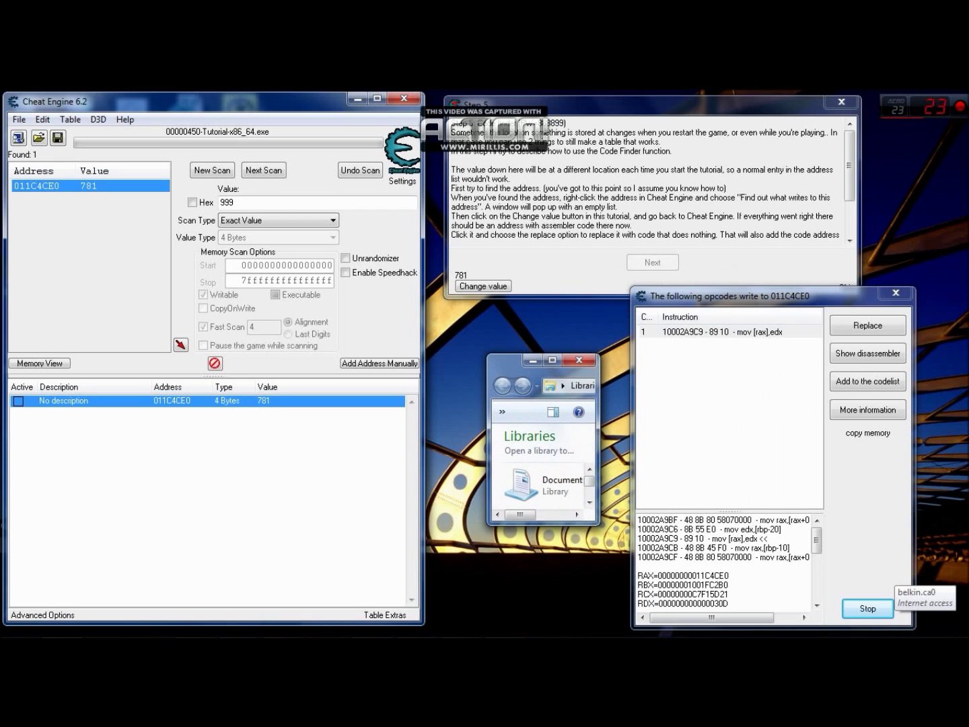
# Close the list of opcodes writing to 011C4CE0 and change the tutorial's value to test the replaced code
pyautogui.click(896, 293)
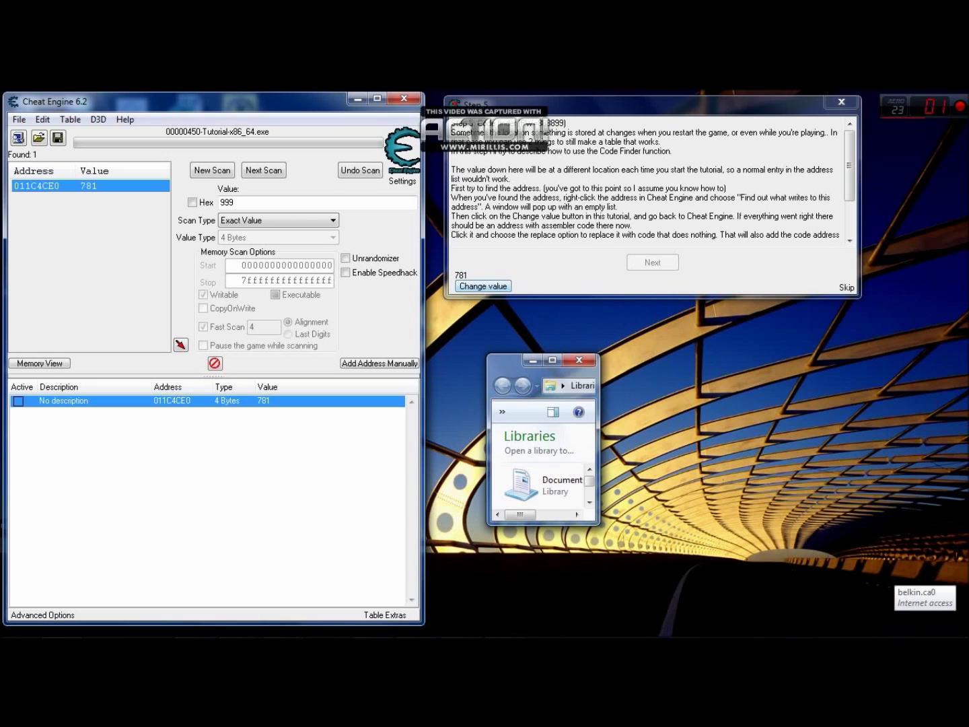
pyautogui.click(483, 287)
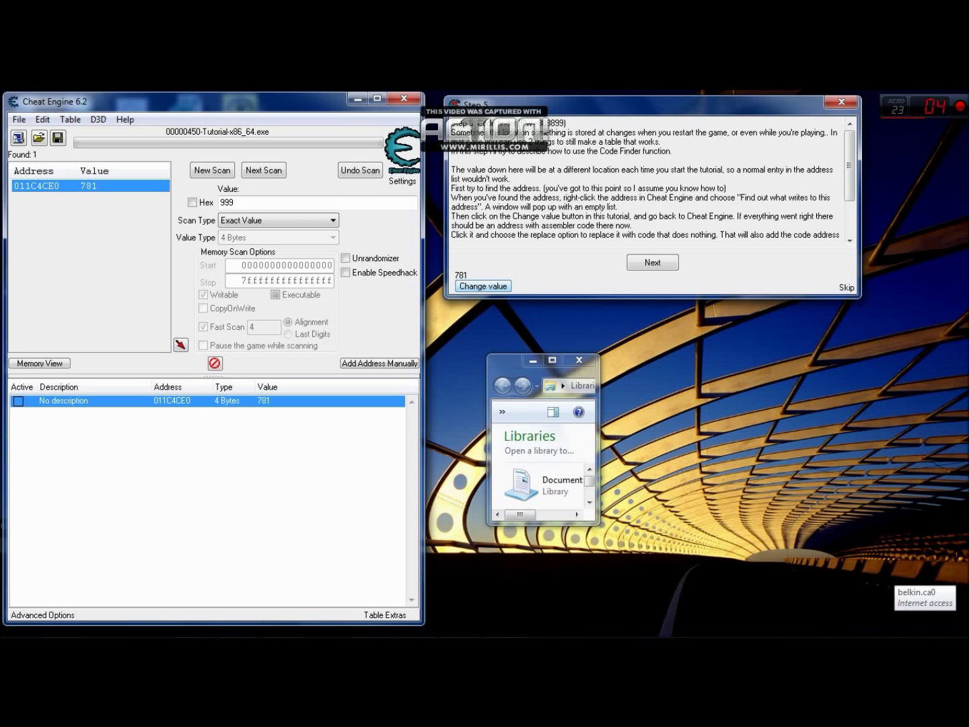
pyautogui.moveTo(497, 361); pyautogui.dragTo(468, 330)
pyautogui.click(538, 279)
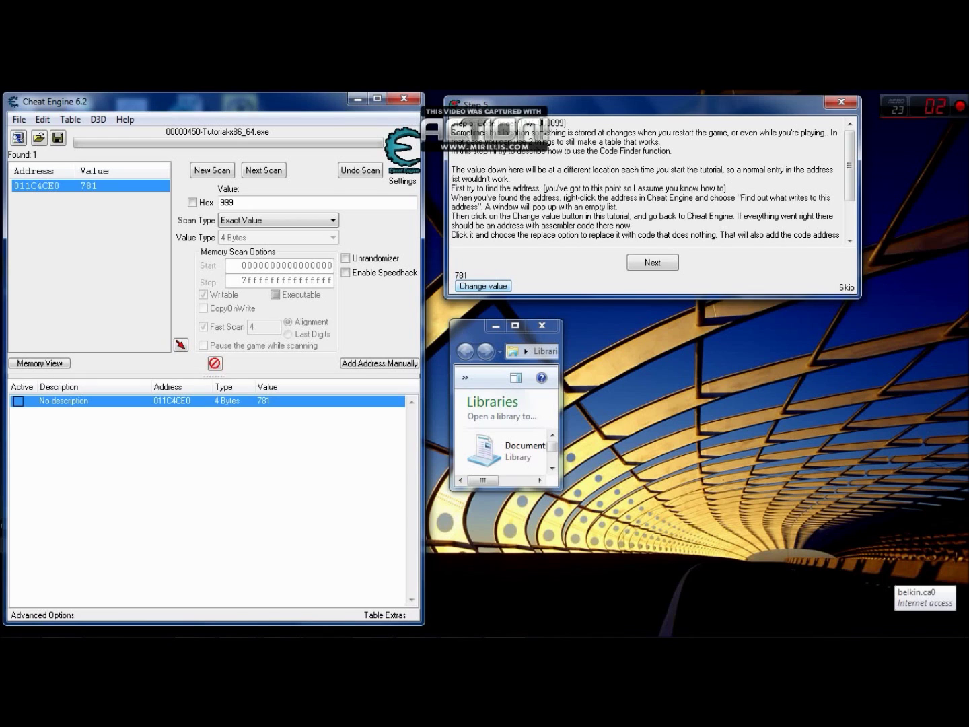
pyautogui.click(461, 327)
pyautogui.click(497, 410)
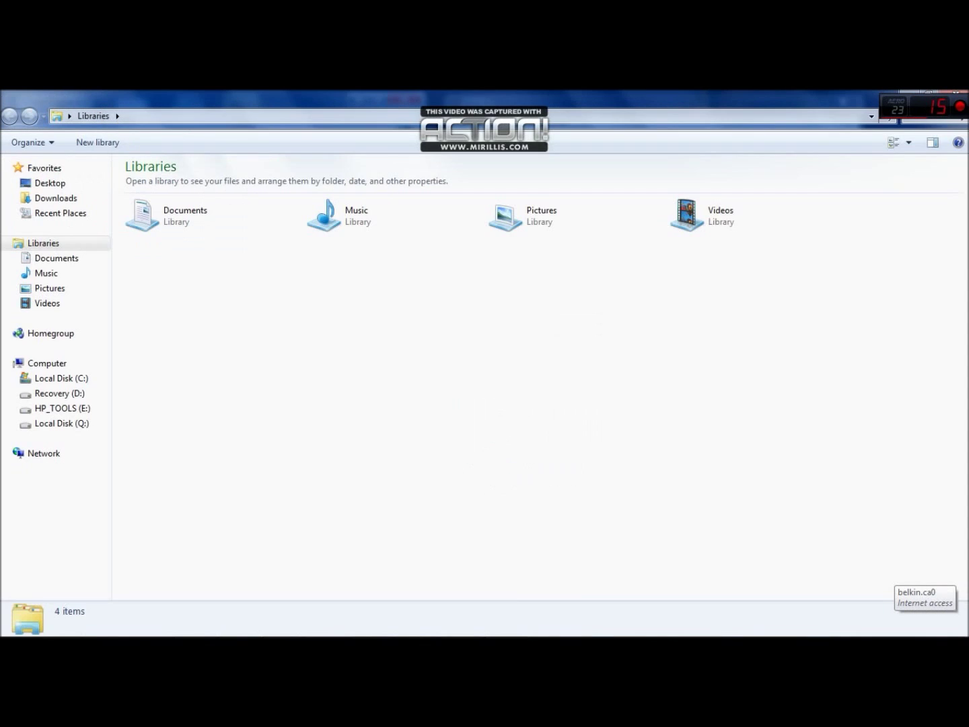
pyautogui.click(928, 93)
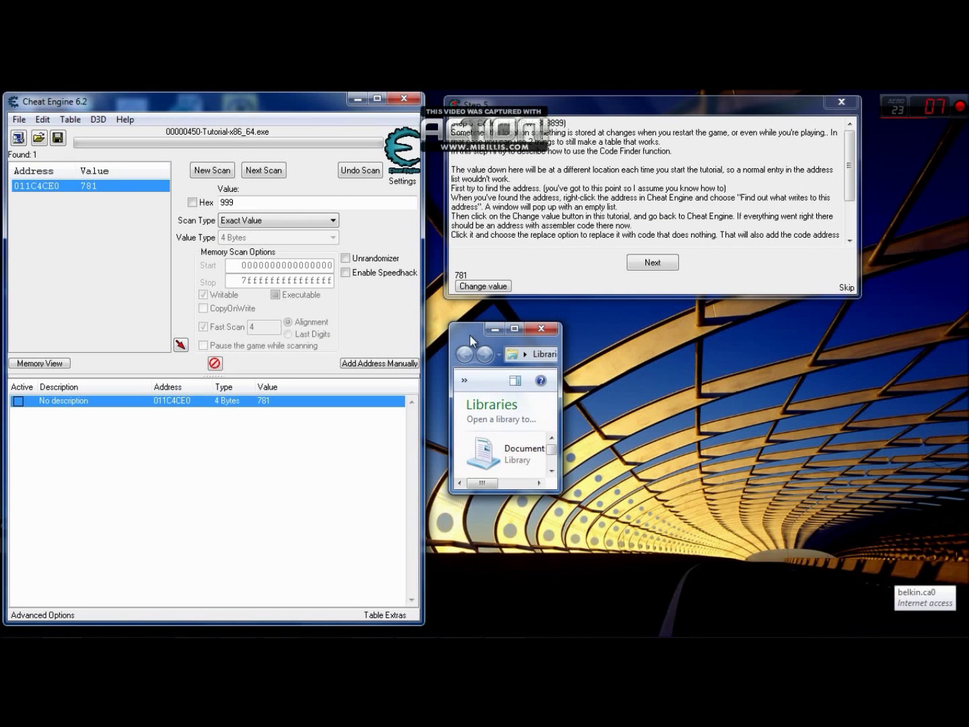
pyautogui.moveTo(470, 335)
pyautogui.mouseDown()
pyautogui.moveTo(469, 293)
pyautogui.moveTo(478, 342)
pyautogui.moveTo(469, 355)
pyautogui.moveTo(489, 360)
pyautogui.moveTo(454, 350)
pyautogui.moveTo(476, 353)
pyautogui.moveTo(469, 311)
pyautogui.moveTo(475, 342)
pyautogui.mouseUp()
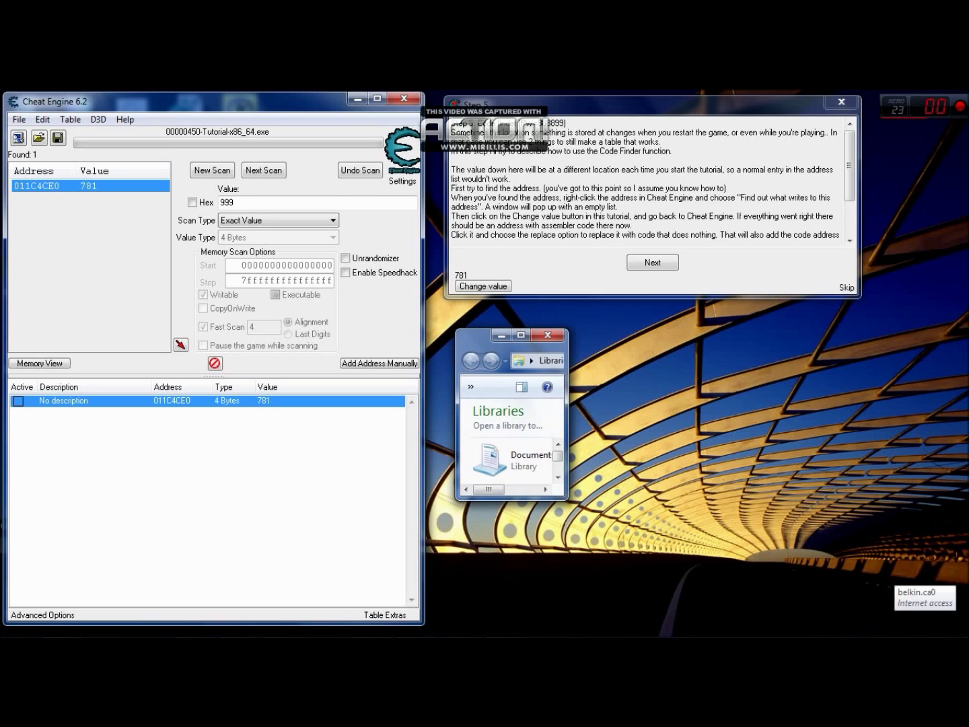